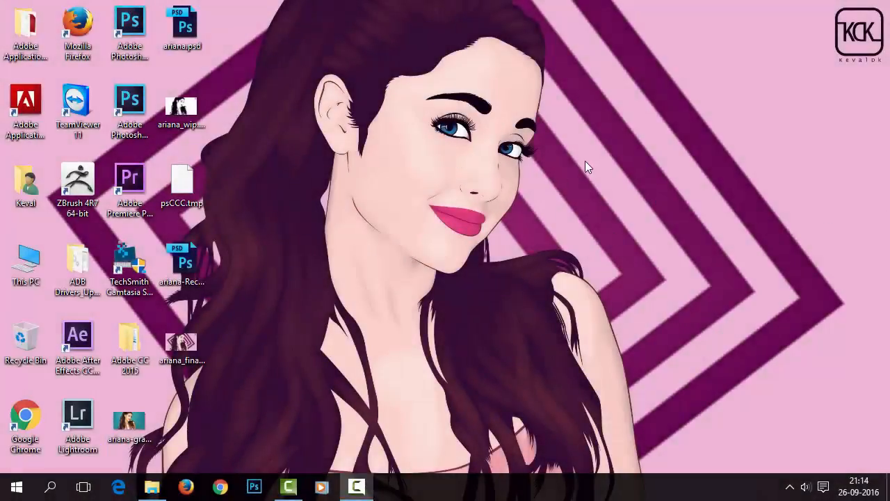
# Open Photoshop and create a blank 1280 x 1024 pixel RGB document at 300 pixels/inch with a white background.
pyautogui.rightClick(585, 162)
pyautogui.click(622, 201)
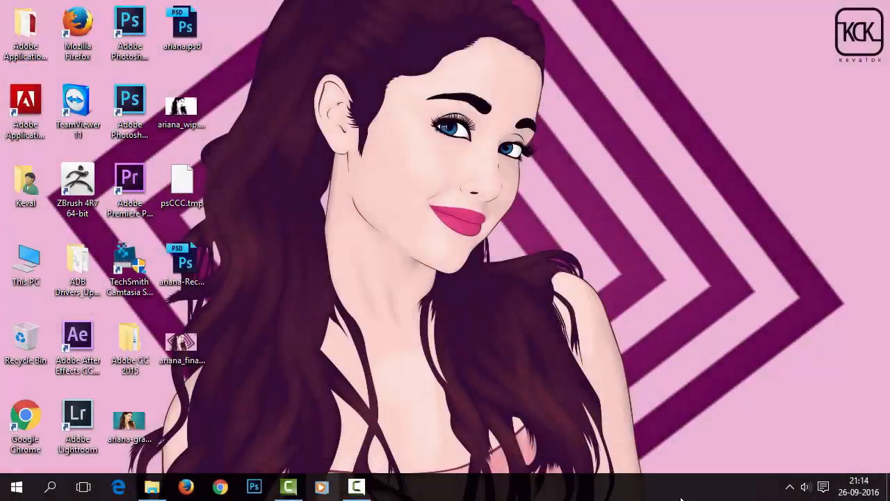
pyautogui.click(130, 26)
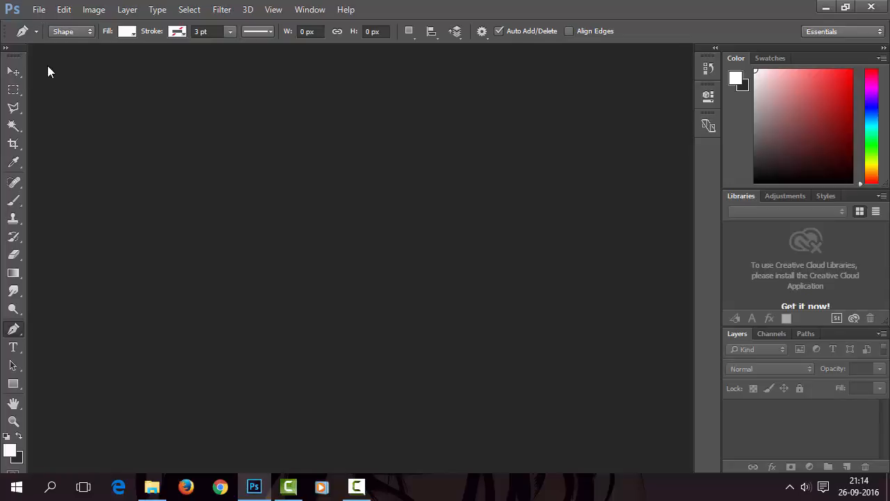
pyautogui.click(39, 9)
pyautogui.click(70, 25)
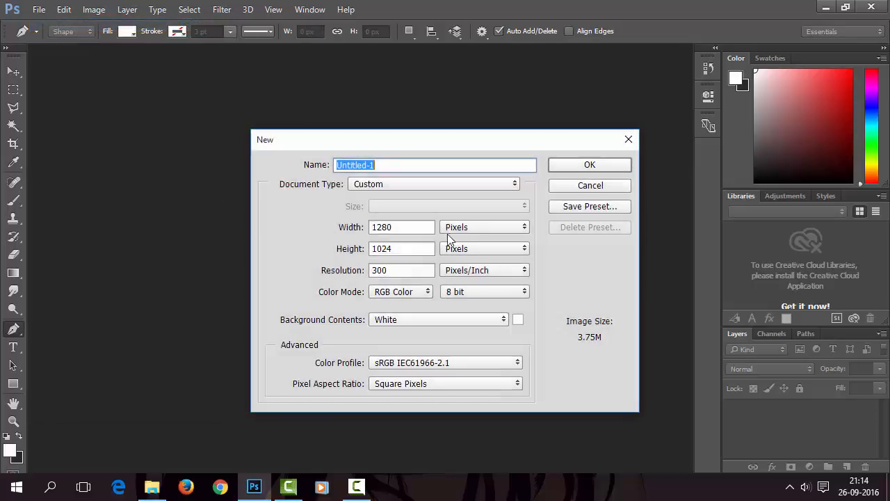
pyautogui.click(588, 167)
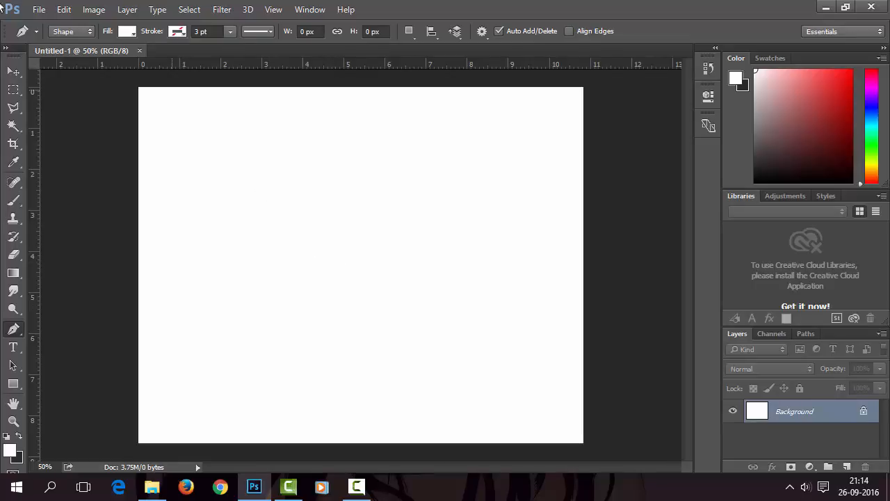
# Draw a closed curved shape about 617 x 409 px on the upper canvas with the Pen tool in Shape mode.
pyautogui.click(14, 72)
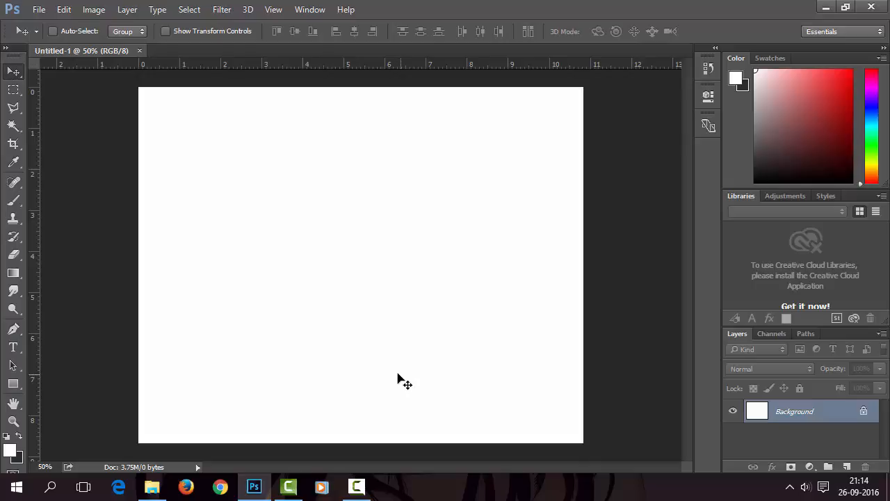
pyautogui.click(13, 329)
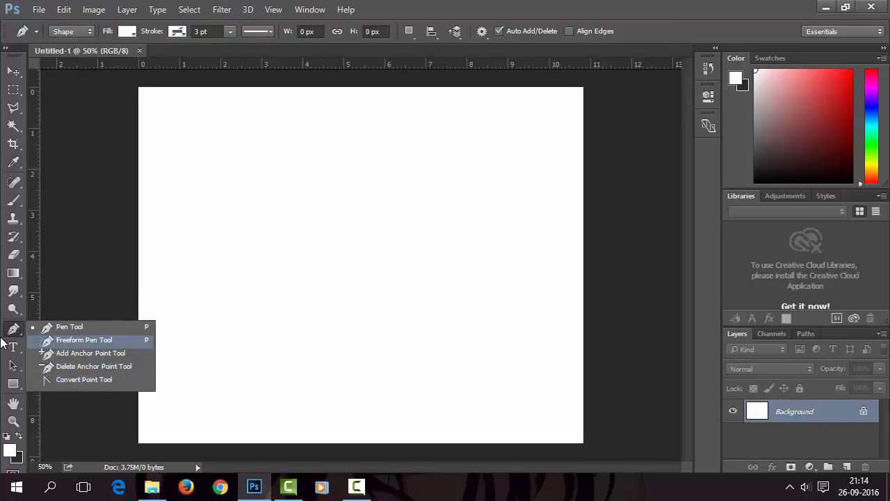
pyautogui.click(68, 326)
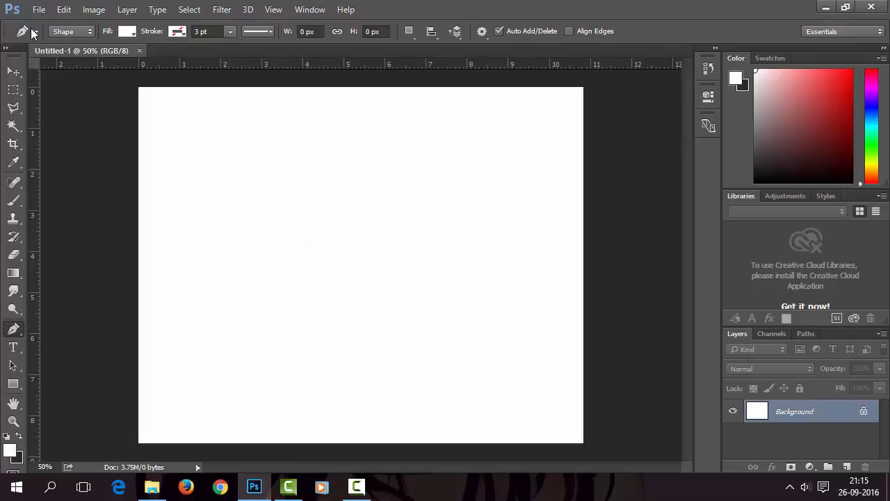
pyautogui.click(70, 32)
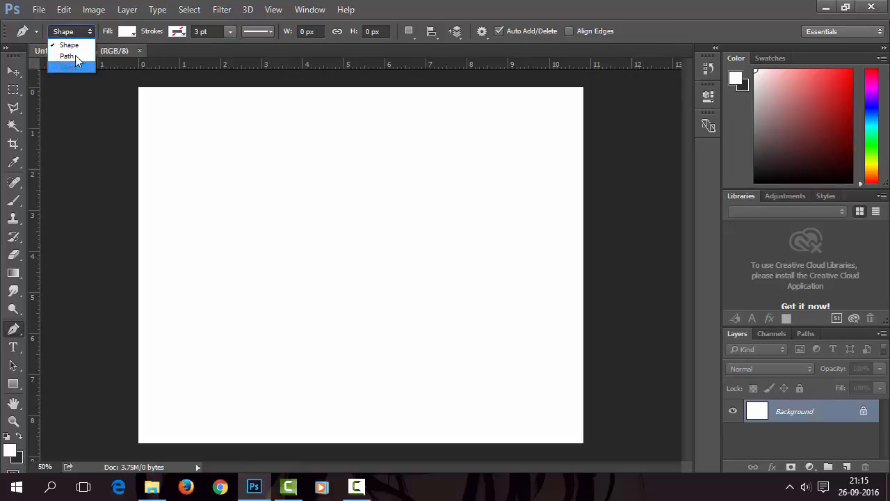
pyautogui.click(110, 23)
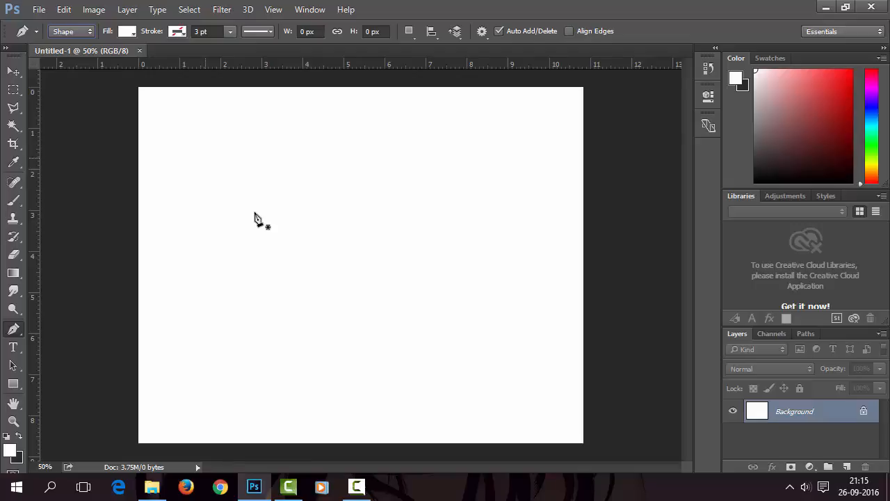
pyautogui.click(278, 199)
pyautogui.moveTo(351, 246); pyautogui.dragTo(407, 202)
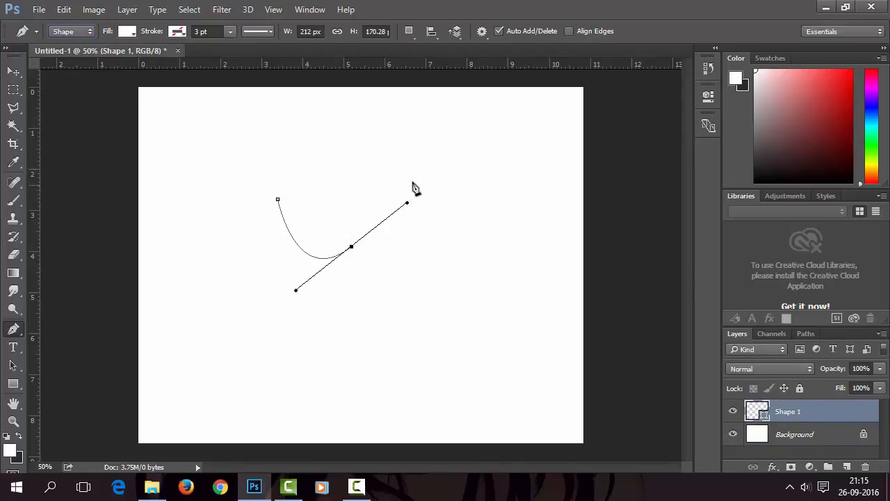
pyautogui.moveTo(438, 168); pyautogui.dragTo(469, 189)
pyautogui.moveTo(464, 128); pyautogui.dragTo(398, 121)
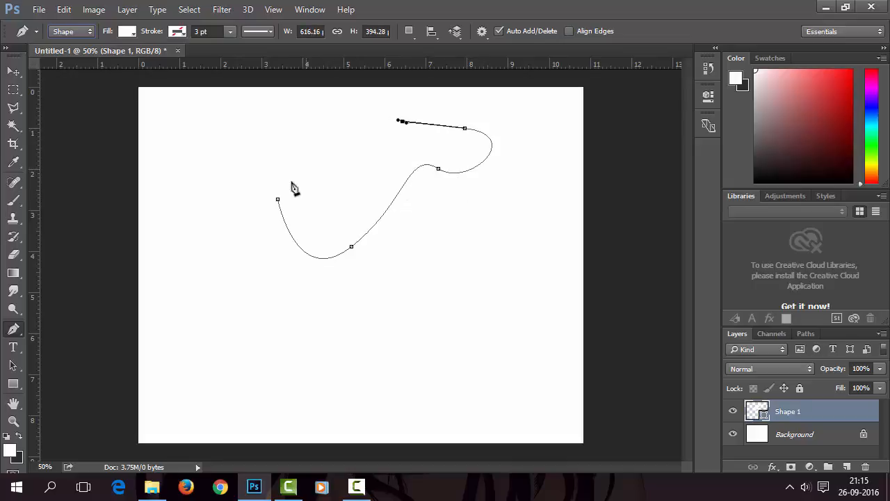
pyautogui.moveTo(278, 200); pyautogui.dragTo(282, 295)
# Set the fill of the curved shape to solid black.
pyautogui.click(125, 32)
pyautogui.click(96, 59)
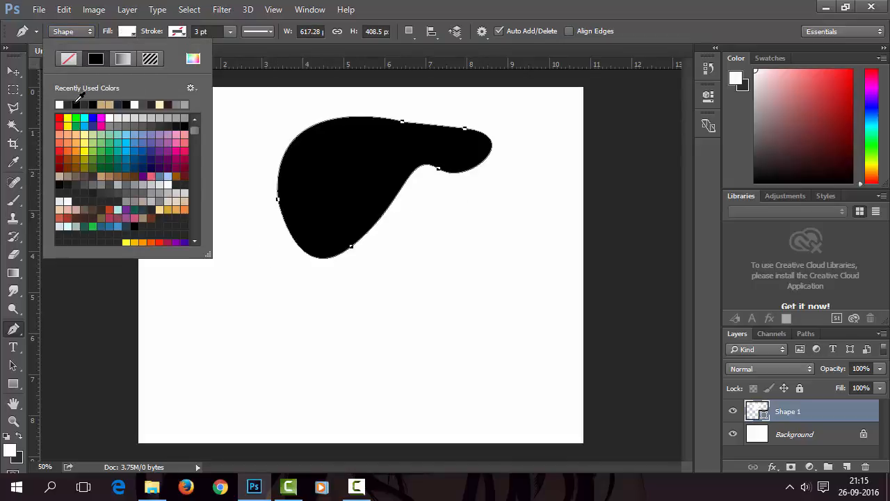
pyautogui.click(563, 14)
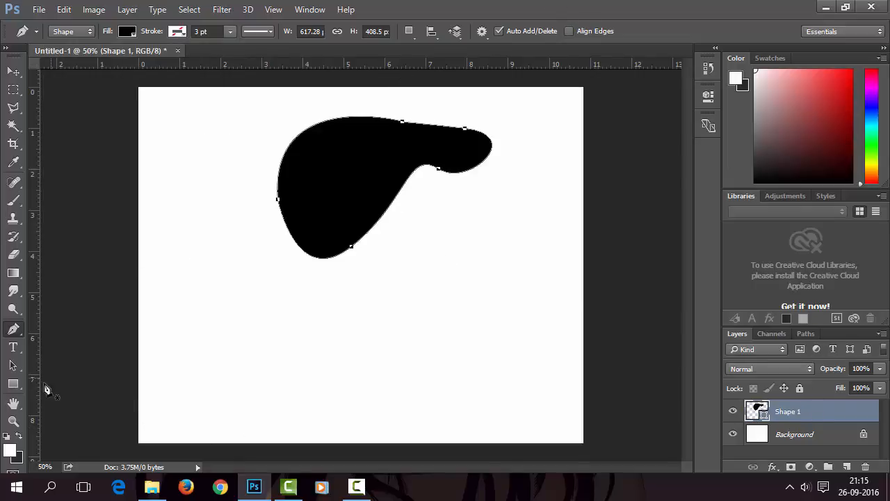
# Adjust the direction handle of the anchor point on the black shape's upper edge and delete the entire shape.
pyautogui.moveTo(12, 365); pyautogui.dragTo(84, 379)
pyautogui.click(403, 131)
pyautogui.click(403, 124)
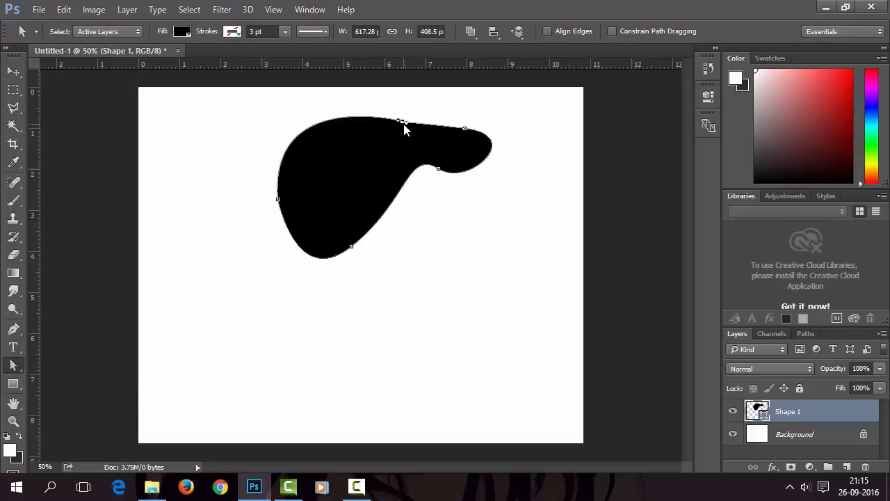
pyautogui.click(402, 123)
pyautogui.moveTo(408, 124); pyautogui.dragTo(447, 106)
pyautogui.click(449, 121)
pyautogui.moveTo(246, 87); pyautogui.dragTo(592, 413)
pyautogui.press('Delete')
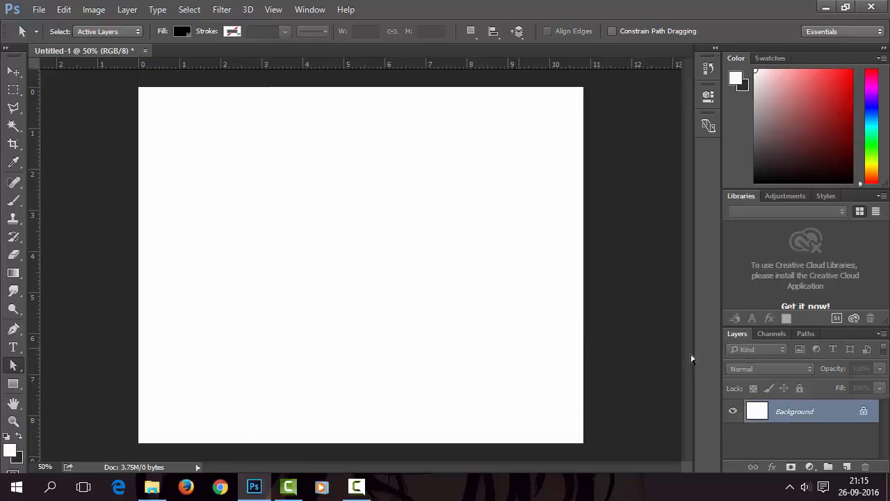
# Draw a four-point path with the Pen tool in Path mode and close it with a curve at its starting point.
pyautogui.click(13, 331)
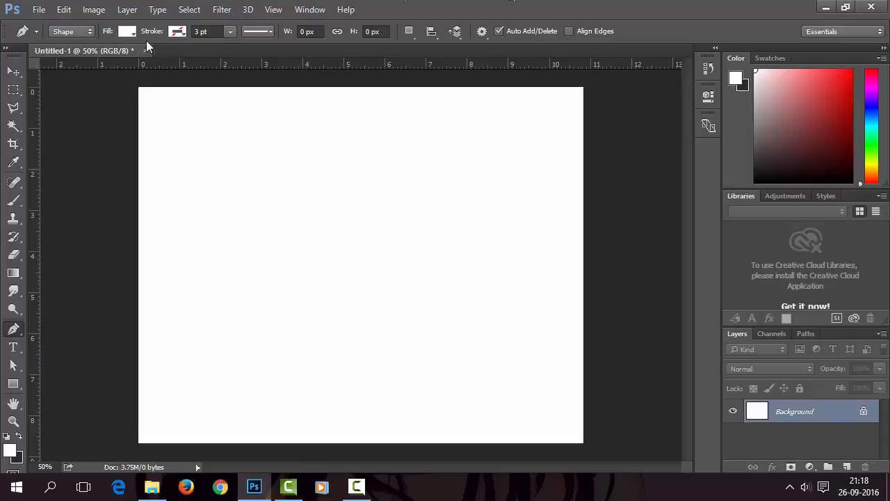
pyautogui.click(85, 32)
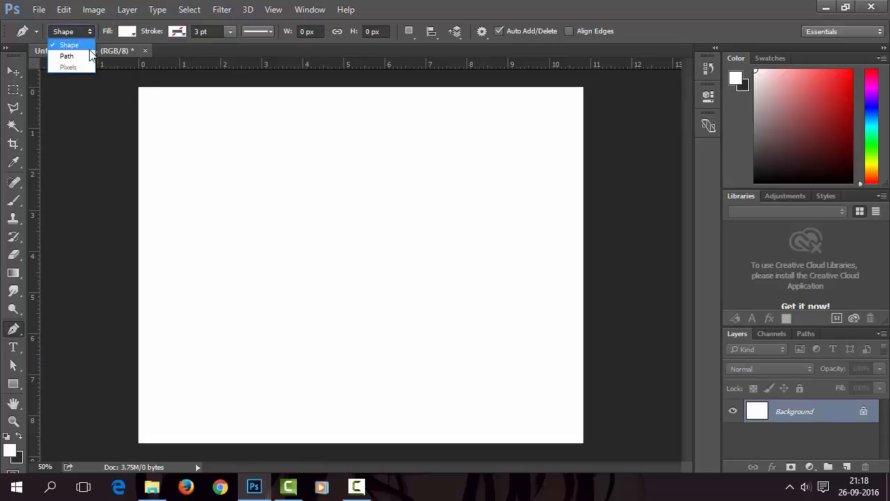
pyautogui.click(82, 57)
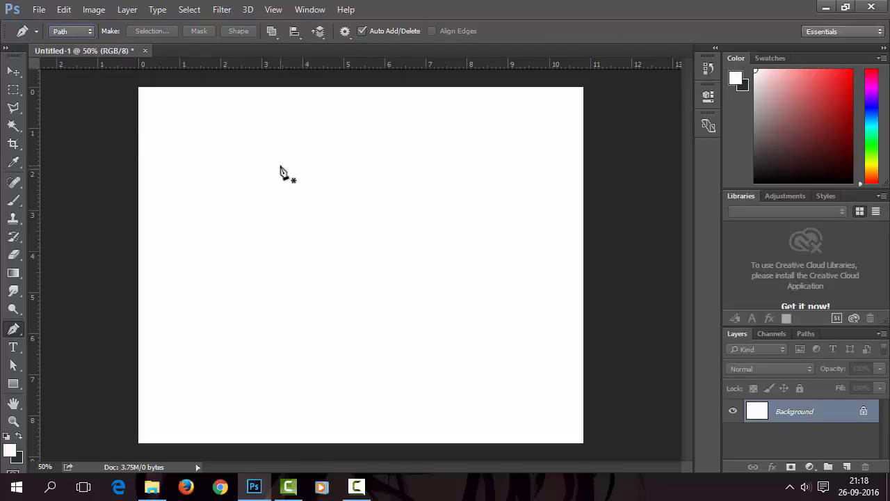
pyautogui.click(279, 246)
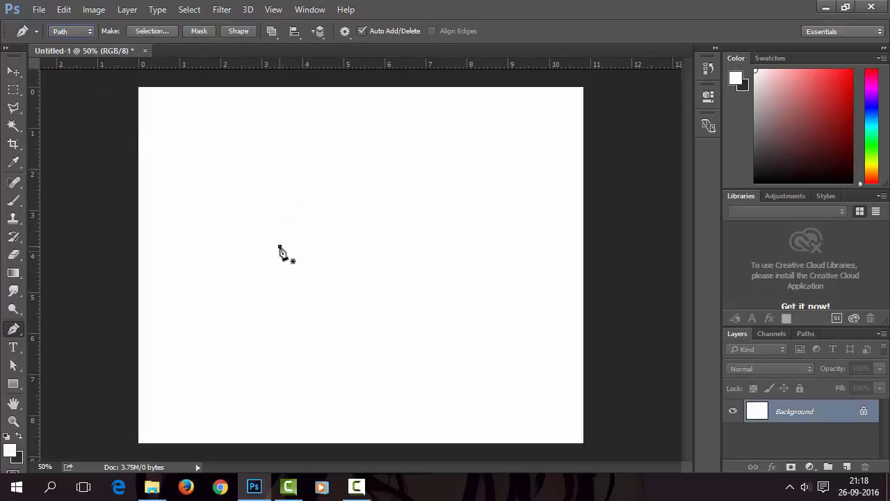
pyautogui.click(441, 244)
pyautogui.click(493, 183)
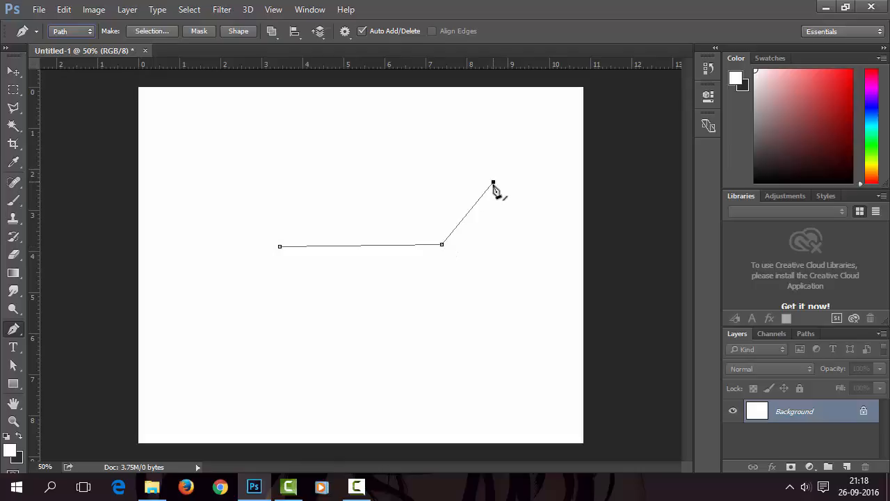
pyautogui.click(272, 178)
pyautogui.rightClick(332, 208)
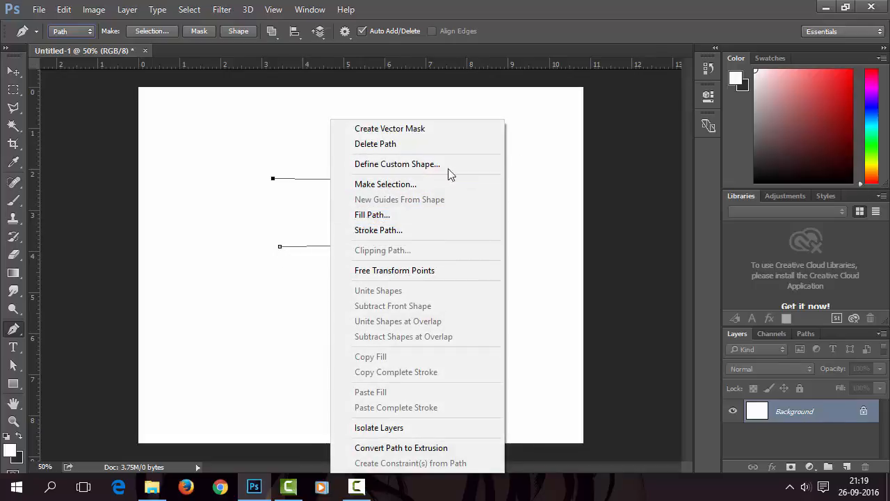
pyautogui.click(512, 54)
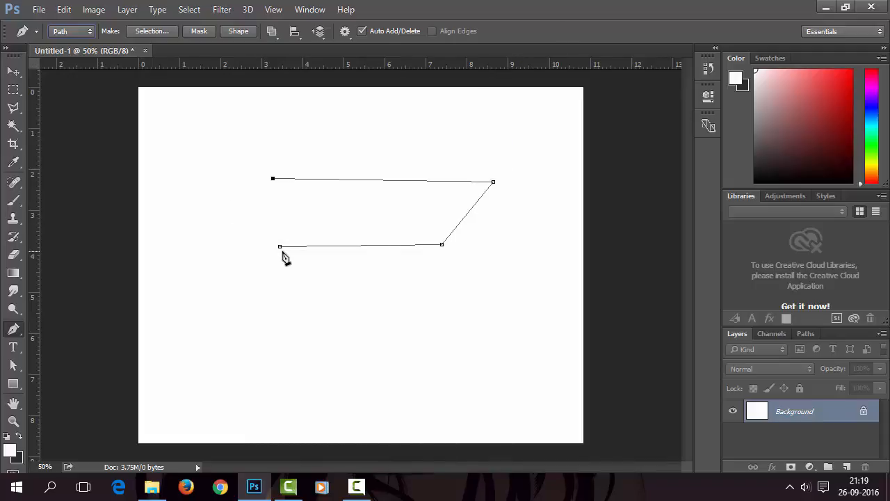
pyautogui.moveTo(281, 247); pyautogui.dragTo(410, 297)
# Select the whole four-point path and delete it.
pyautogui.press('a')
pyautogui.moveTo(191, 85); pyautogui.dragTo(420, 284)
pyautogui.press('Delete')
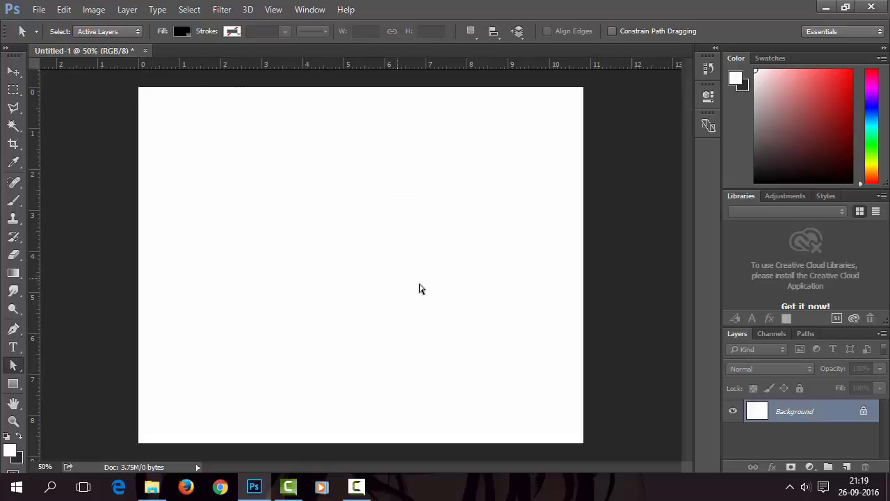
# Draw a closed seven-point path with straight edges and a separate horizontal line below it, using the Pen tool.
pyautogui.press('p')
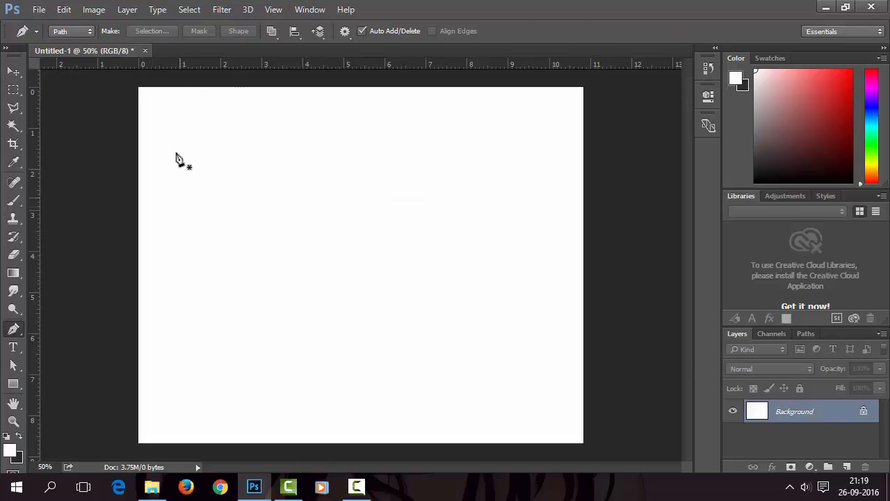
pyautogui.click(213, 207)
pyautogui.click(396, 202)
pyautogui.click(531, 134)
pyautogui.click(513, 301)
pyautogui.click(251, 335)
pyautogui.click(224, 252)
pyautogui.click(402, 248)
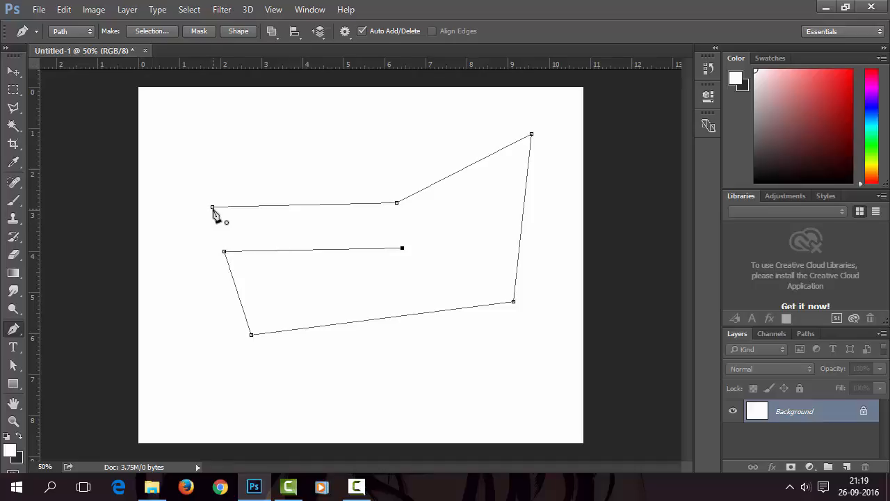
pyautogui.click(213, 207)
pyautogui.click(295, 380)
pyautogui.click(468, 381)
# Examine the Pen tool's mode, path operations, path alignment and path arrangement options.
pyautogui.click(78, 34)
pyautogui.click(77, 32)
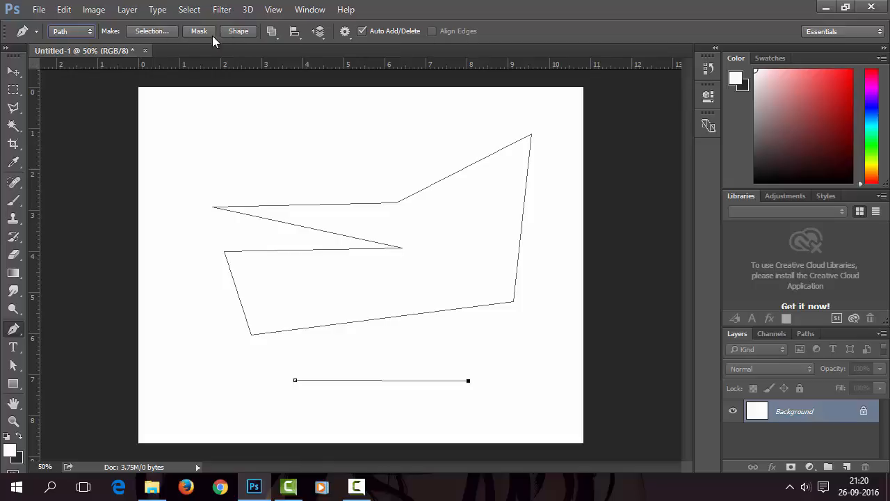
pyautogui.click(272, 31)
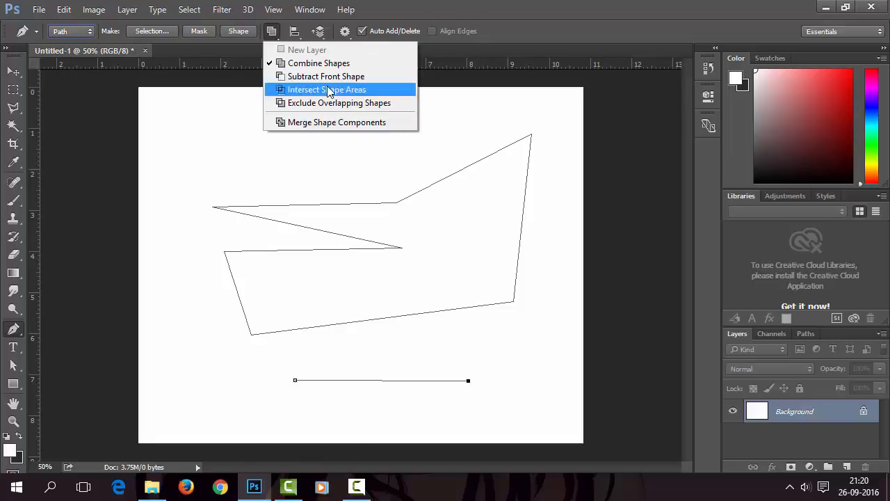
pyautogui.click(451, 13)
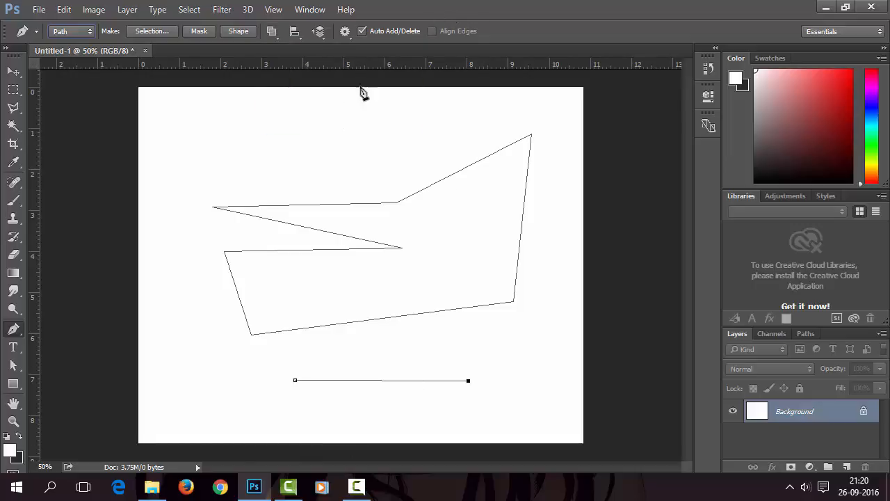
pyautogui.click(294, 30)
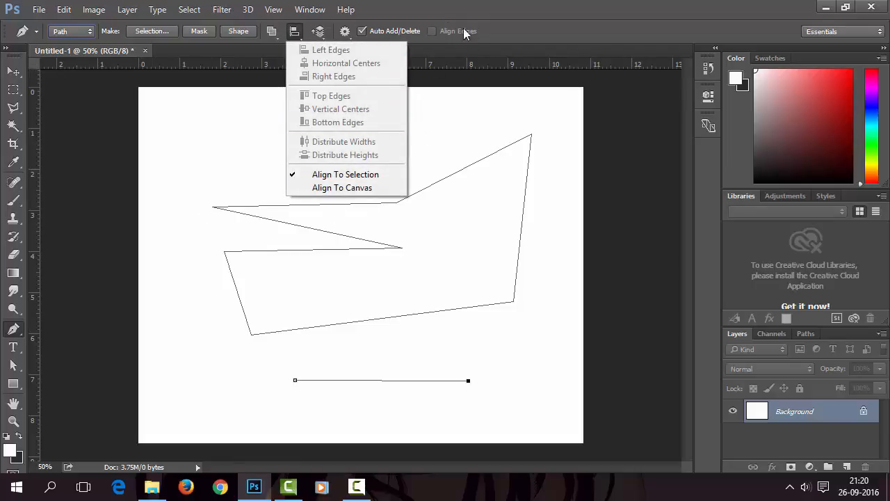
pyautogui.click(421, 9)
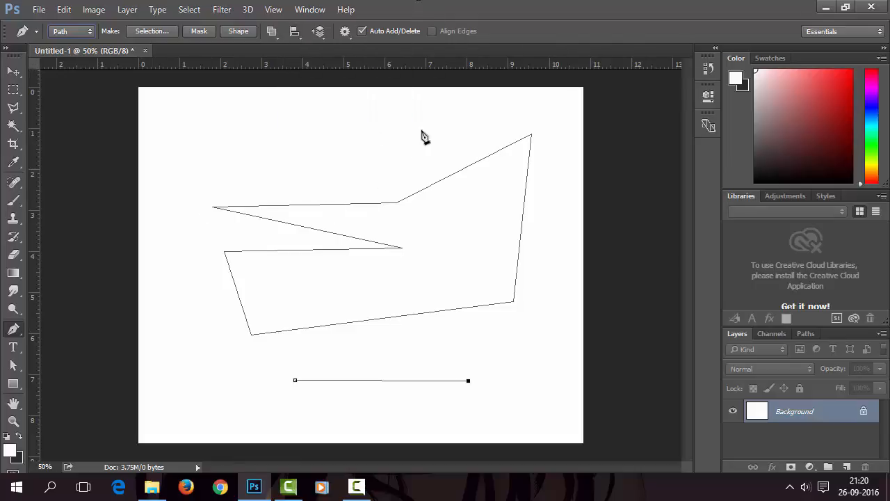
pyautogui.click(319, 32)
pyautogui.click(535, 30)
# Set the Pen tool to Shape mode and extend the horizontal line into a closed three-point path with a curved end.
pyautogui.click(81, 30)
pyautogui.click(82, 41)
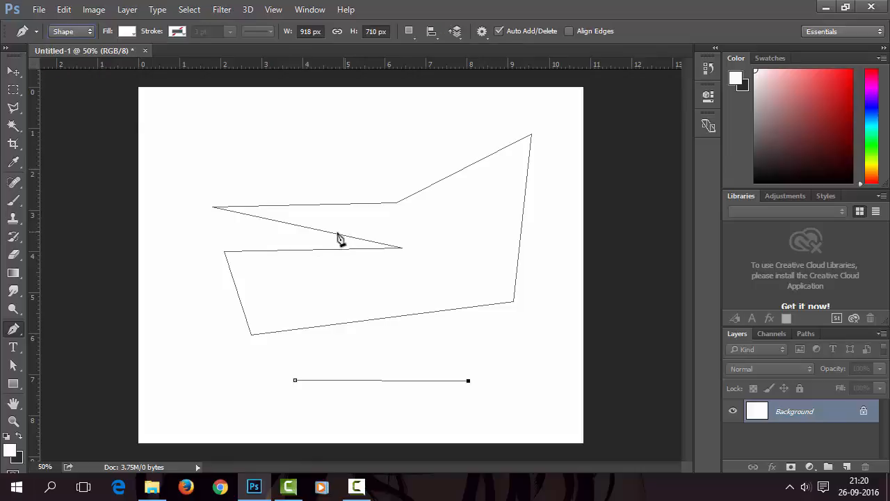
pyautogui.click(228, 129)
pyautogui.moveTo(295, 379); pyautogui.dragTo(386, 390)
# Draw a closed three-point curved shape near the top of the canvas.
pyautogui.moveTo(344, 142); pyautogui.dragTo(347, 123)
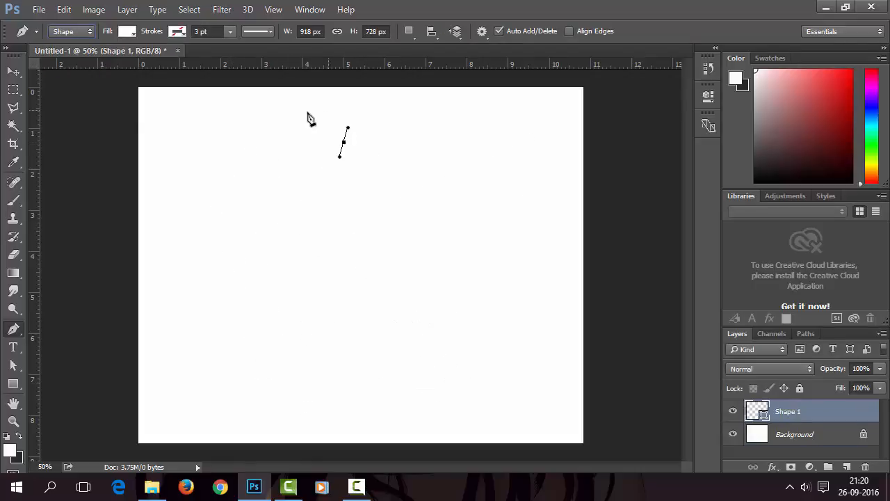
pyautogui.moveTo(249, 143); pyautogui.dragTo(258, 178)
pyautogui.moveTo(368, 184); pyautogui.dragTo(412, 170)
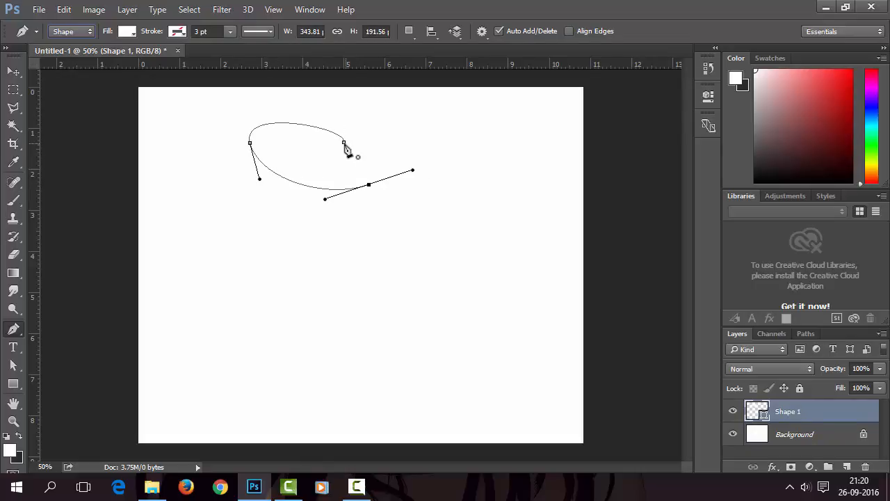
pyautogui.click(343, 142)
# Draw a second three-point curved shape below and to the left of the first one.
pyautogui.moveTo(232, 177); pyautogui.dragTo(237, 178)
pyautogui.moveTo(220, 269); pyautogui.dragTo(234, 280)
pyautogui.moveTo(294, 240); pyautogui.dragTo(302, 229)
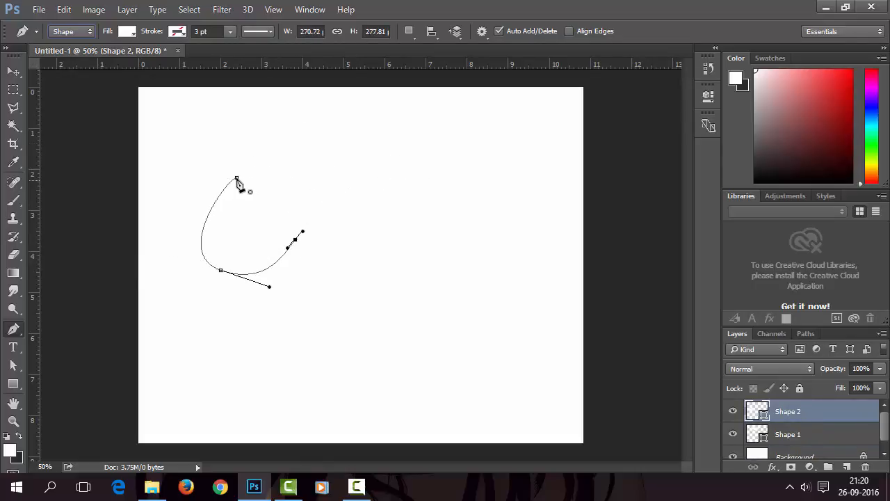
# Select the Shape 1 layer together with Shape 2 and delete both shape layers.
pyautogui.keyDown('shift'); pyautogui.click(798, 436); pyautogui.keyUp('shift')
pyautogui.click(864, 466)
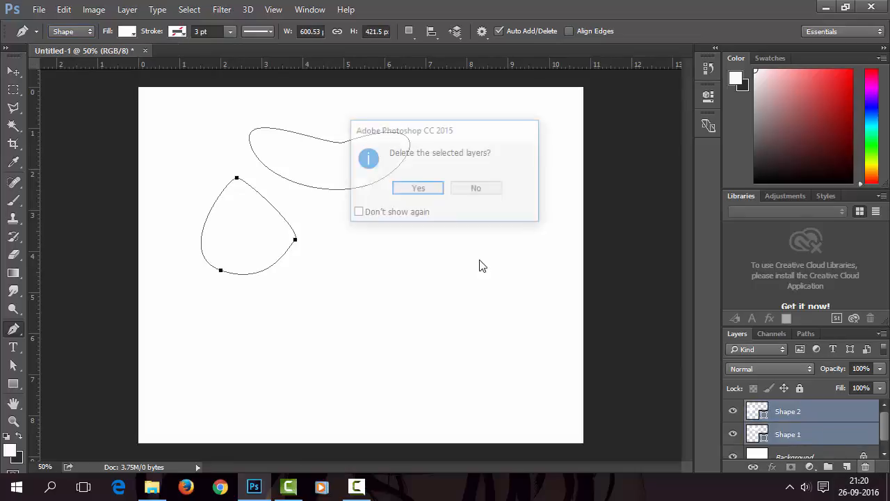
pyautogui.click(405, 189)
# Restore the default black foreground colour and draw a closed five-point, straight-edged filled shape in the middle of the canvas.
pyautogui.click(6, 436)
pyautogui.click(292, 231)
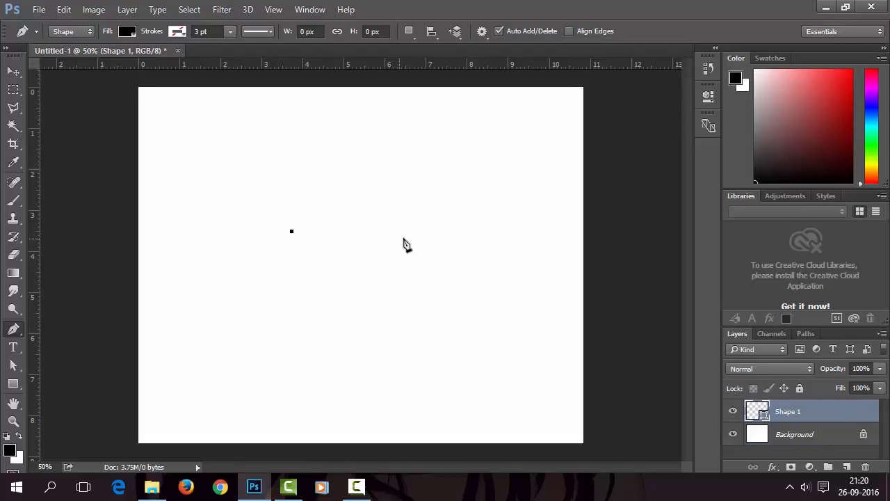
pyautogui.click(446, 236)
pyautogui.click(394, 310)
pyautogui.click(266, 405)
pyautogui.click(211, 304)
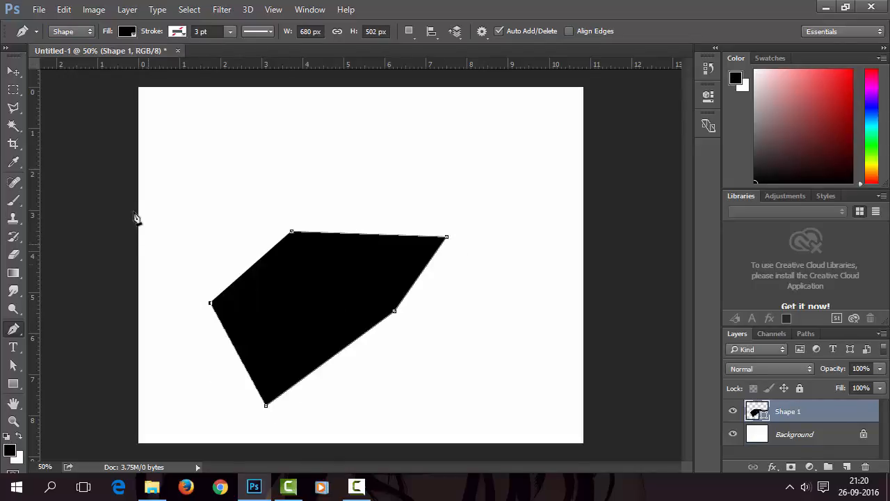
pyautogui.click(292, 231)
# Delete the black five-point shape and set the Pen tool to Path mode.
pyautogui.press('Delete')
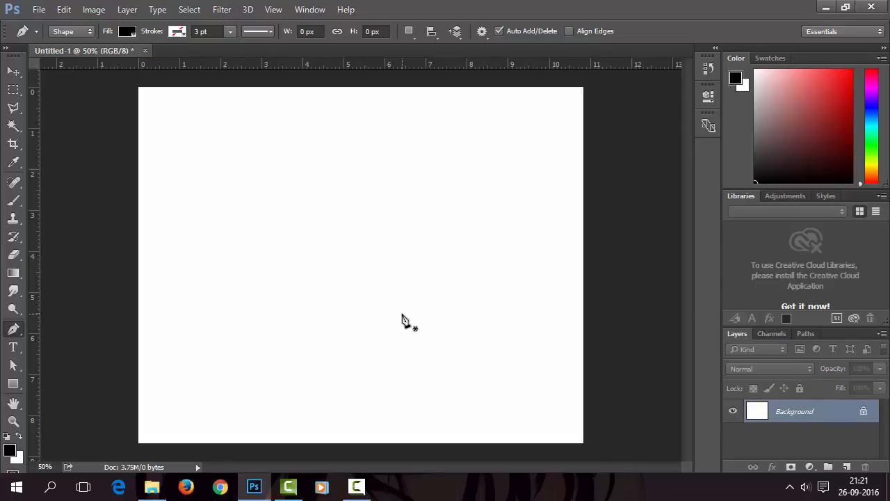
pyautogui.click(81, 32)
pyautogui.click(86, 44)
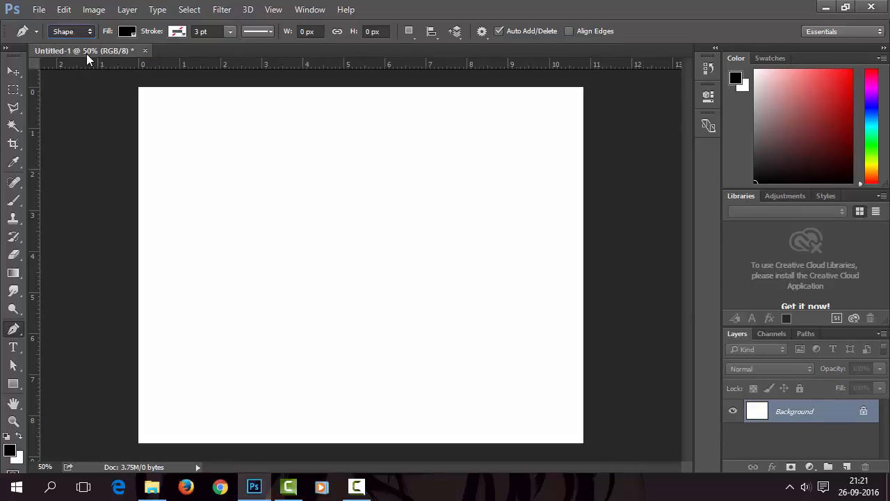
pyautogui.press('Down')
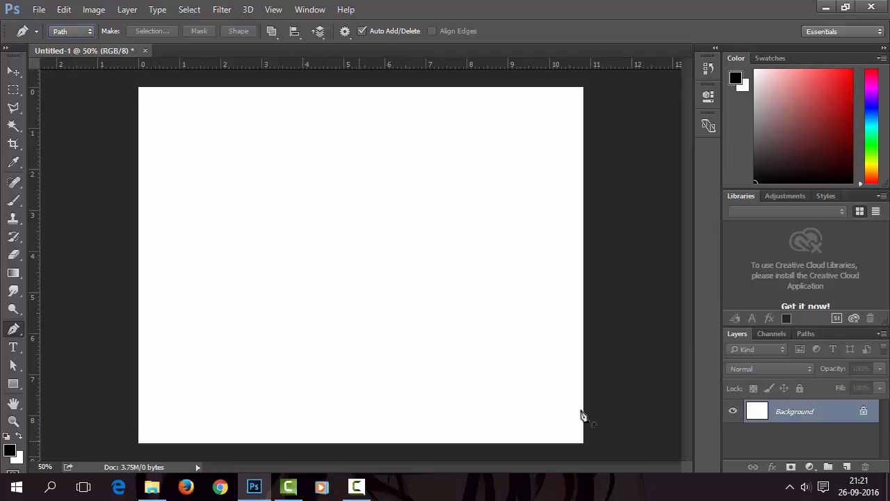
# Draw a closed six-point path with mostly straight edges near the middle of the canvas.
pyautogui.click(322, 201)
pyautogui.click(333, 262)
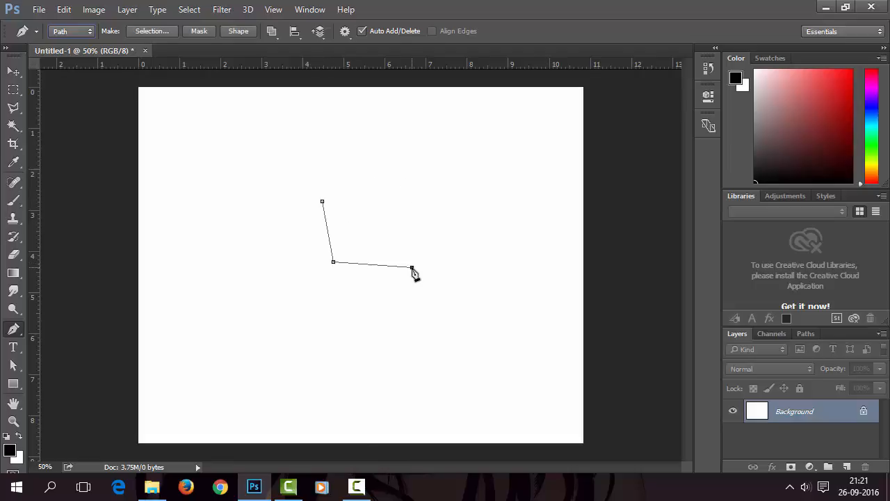
pyautogui.click(399, 227)
pyautogui.click(405, 171)
pyautogui.click(351, 181)
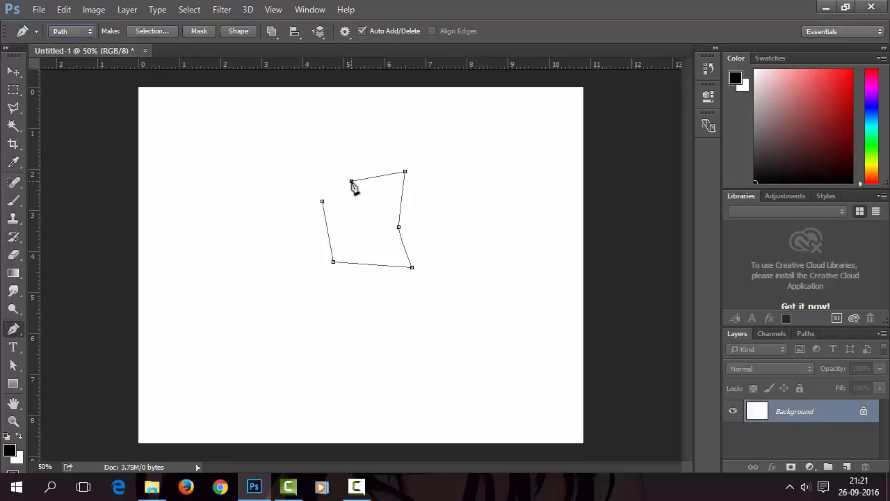
pyautogui.click(322, 201)
# Draw a large closed three-point curved path overlapping and extending well beyond the six-point path.
pyautogui.scroll(4, 384, 197)
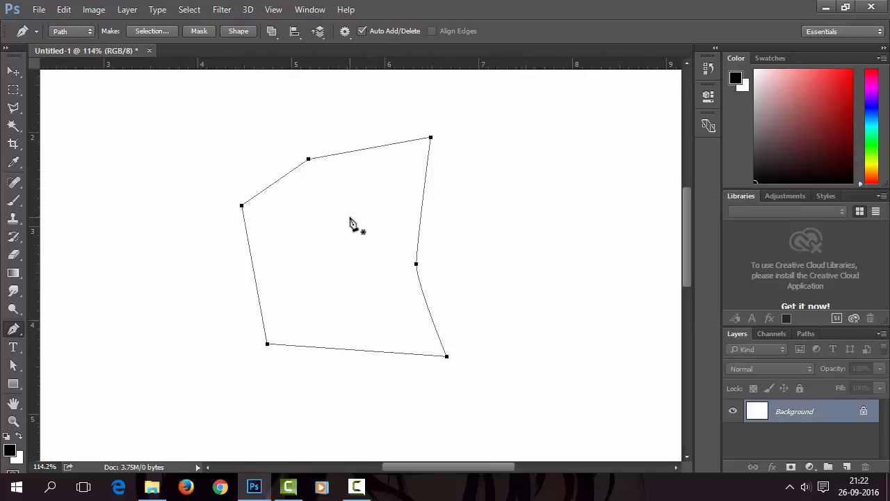
pyautogui.scroll(-2, 232, 322)
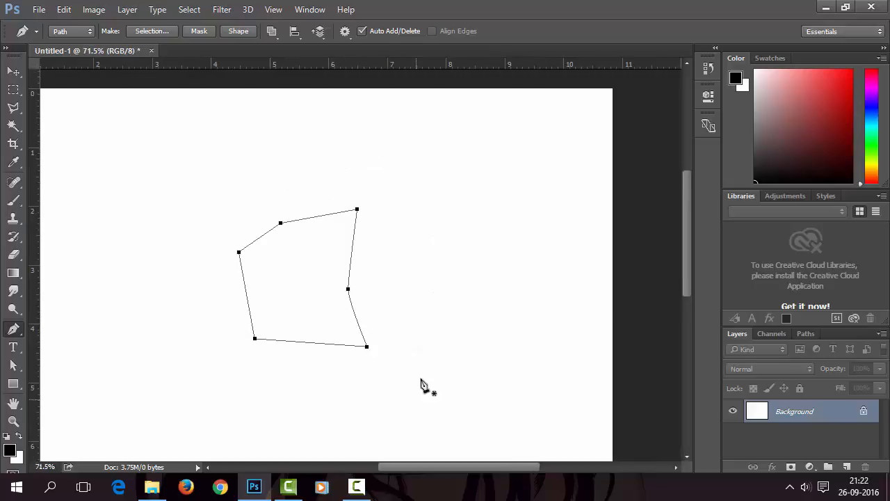
pyautogui.click(381, 407)
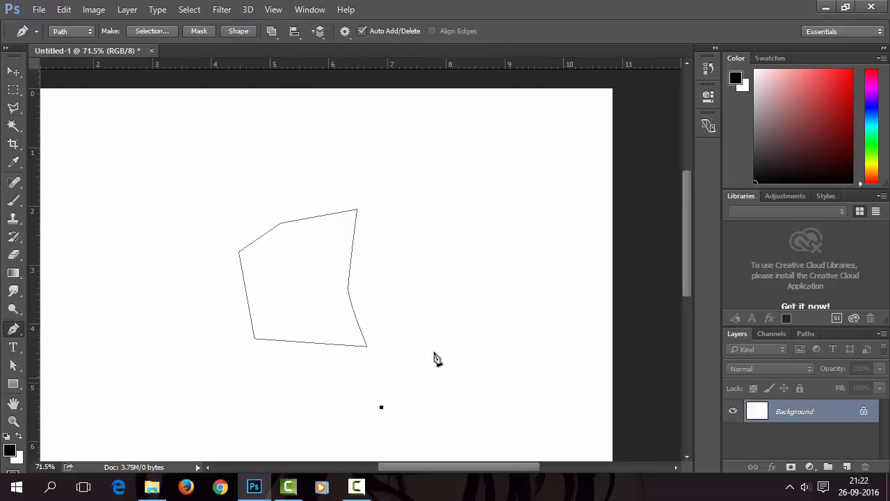
pyautogui.click(461, 283)
pyautogui.moveTo(462, 283); pyautogui.dragTo(408, 254)
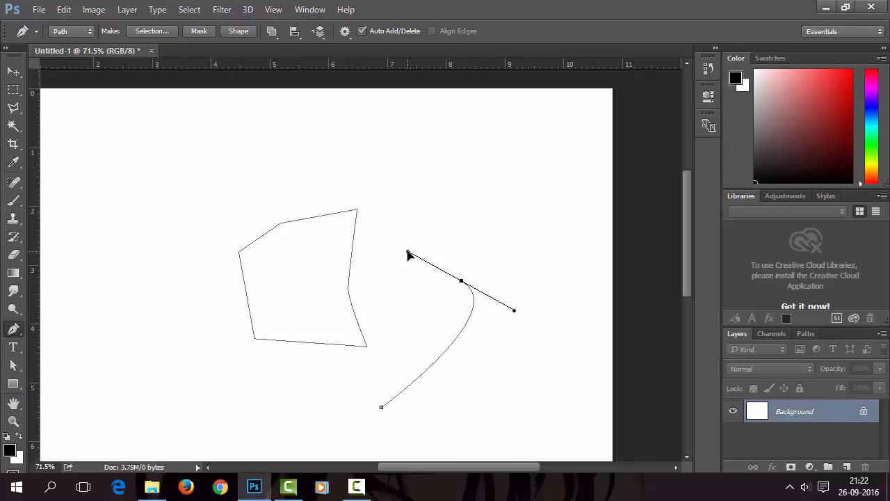
pyautogui.moveTo(408, 252); pyautogui.dragTo(408, 246)
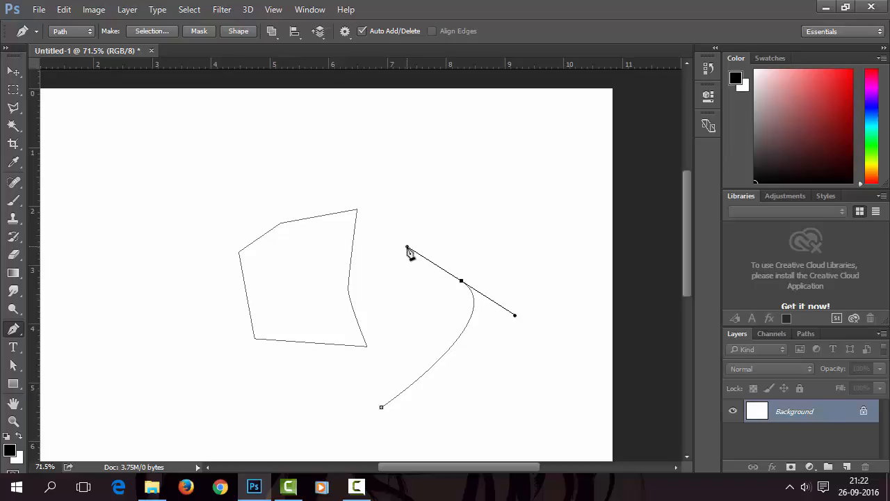
pyautogui.click(145, 196)
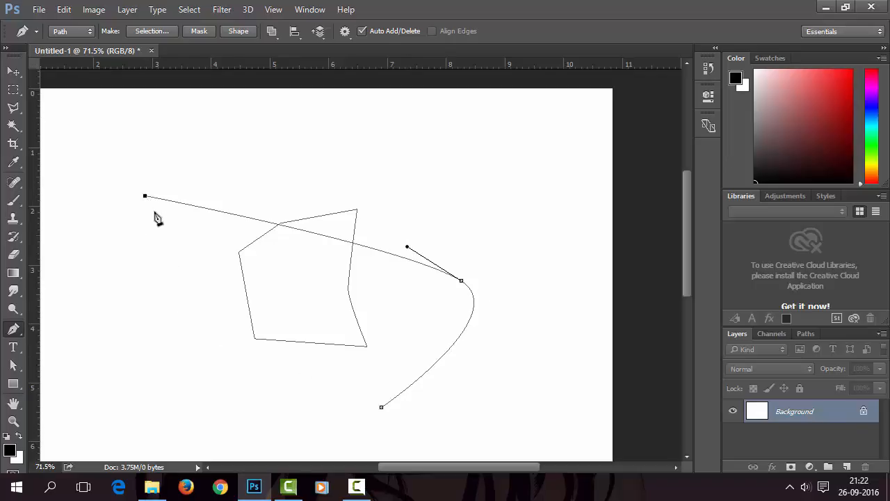
pyautogui.click(381, 408)
pyautogui.moveTo(381, 408); pyautogui.dragTo(435, 349)
# Draw a small closed three-point rounded path above and to the right of the six-point path.
pyautogui.click(452, 137)
pyautogui.moveTo(473, 193); pyautogui.dragTo(508, 204)
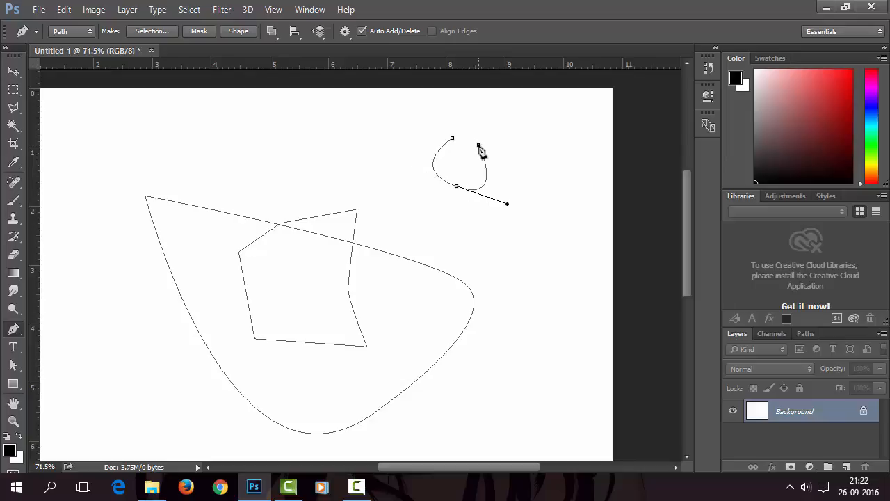
pyautogui.moveTo(453, 139); pyautogui.dragTo(439, 152)
# Draw a tiny closed five-point curved path below the small rounded one.
pyautogui.click(491, 232)
pyautogui.moveTo(480, 251); pyautogui.dragTo(488, 269)
pyautogui.click(487, 269)
pyautogui.moveTo(498, 261); pyautogui.dragTo(498, 238)
pyautogui.click(499, 256)
pyautogui.click(491, 232)
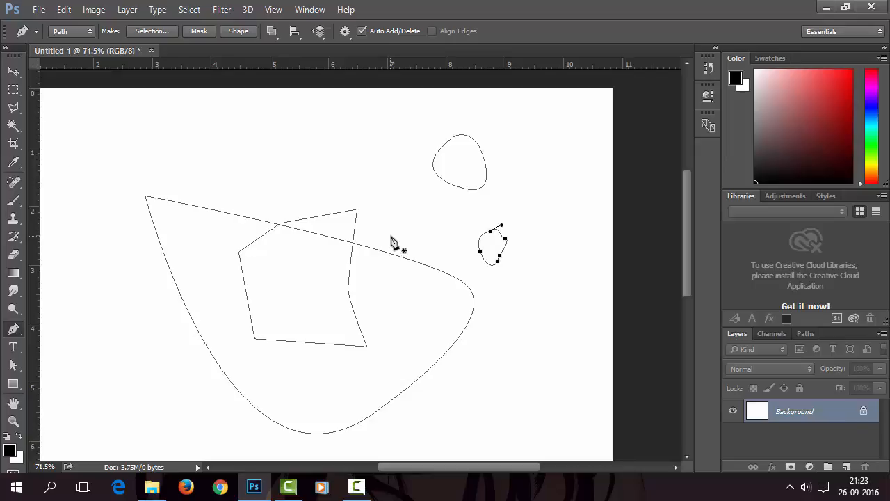
# Start a two-point curved path near the canvas's right edge and undo the trial third anchor point.
pyautogui.click(520, 318)
pyautogui.moveTo(566, 234); pyautogui.dragTo(634, 203)
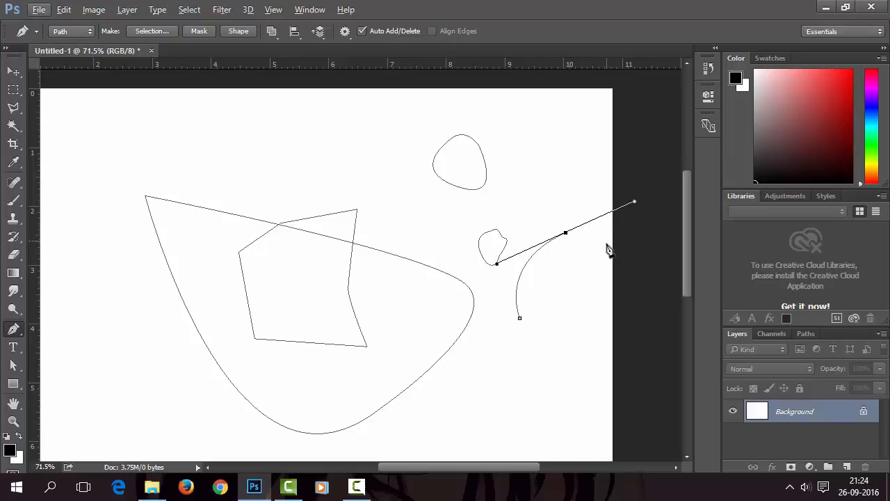
pyautogui.moveTo(601, 252); pyautogui.dragTo(598, 275)
pyautogui.hotkey('ctrl', 'z')
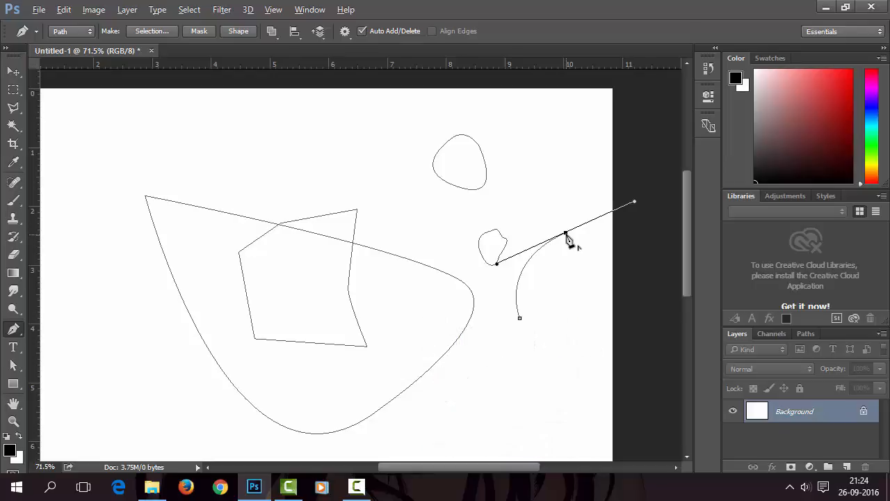
# Remove the second anchor's outgoing handle, add a curved third anchor and close the path into an oval.
pyautogui.press('alt')
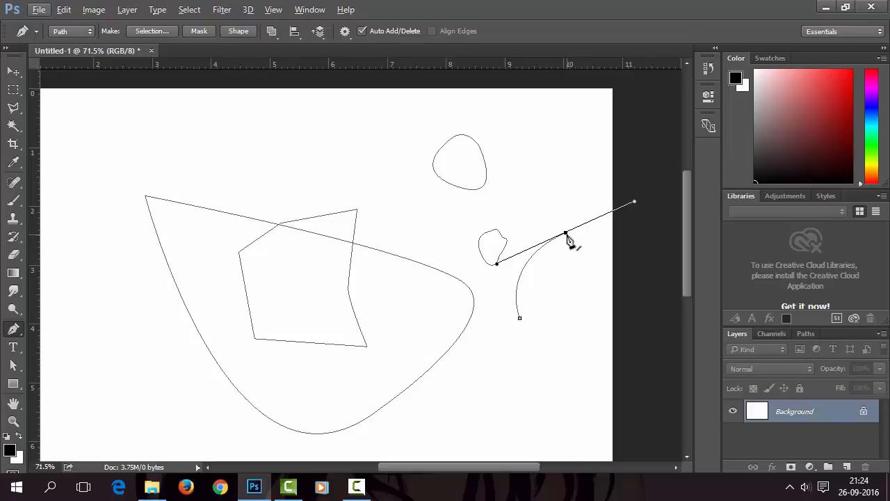
pyautogui.press('alt')
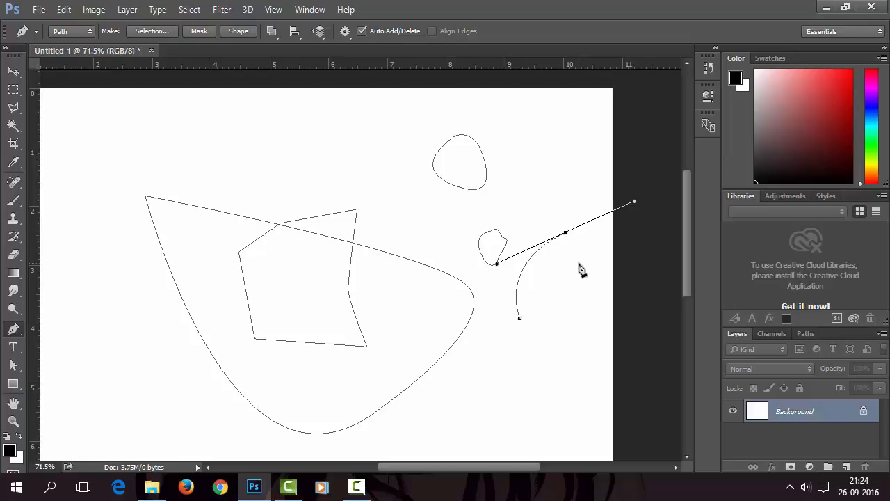
pyautogui.press('alt')
pyautogui.press('alt')
pyautogui.click(594, 283)
pyautogui.moveTo(586, 297); pyautogui.dragTo(564, 339)
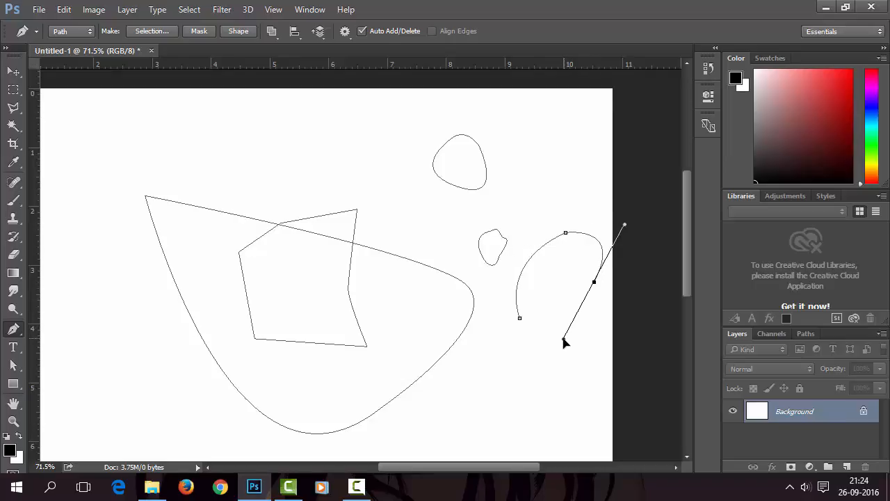
pyautogui.click(594, 282)
pyautogui.moveTo(520, 317); pyautogui.dragTo(467, 284)
# Set the Pen tool to Shape mode and draw a closed two-point black oval about 144 by 101 px near the canvas top.
pyautogui.click(73, 32)
pyautogui.click(77, 41)
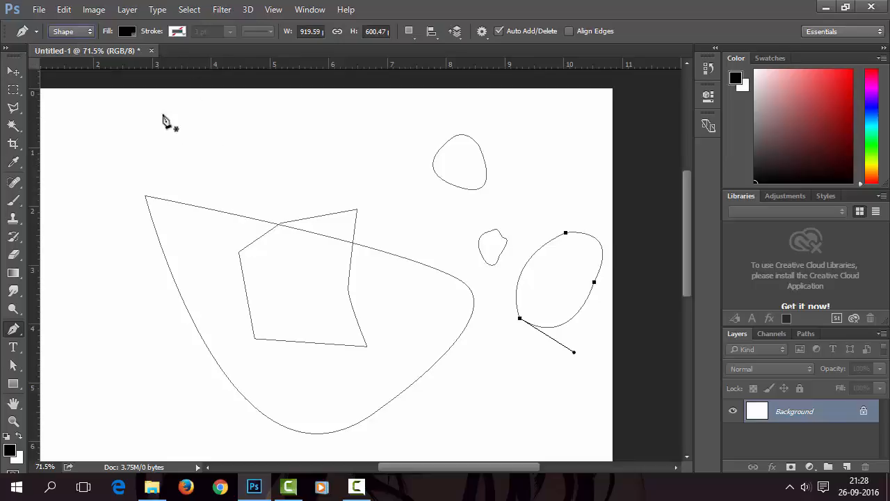
pyautogui.click(205, 122)
pyautogui.moveTo(222, 162); pyautogui.dragTo(265, 153)
pyautogui.moveTo(204, 122); pyautogui.dragTo(134, 162)
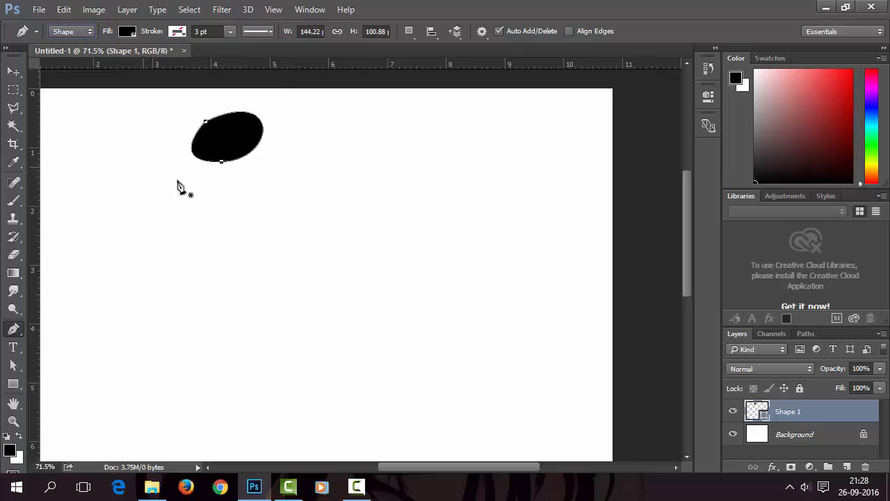
# Fill the oval with solid magenta and give it a solid blue stroke.
pyautogui.click(127, 32)
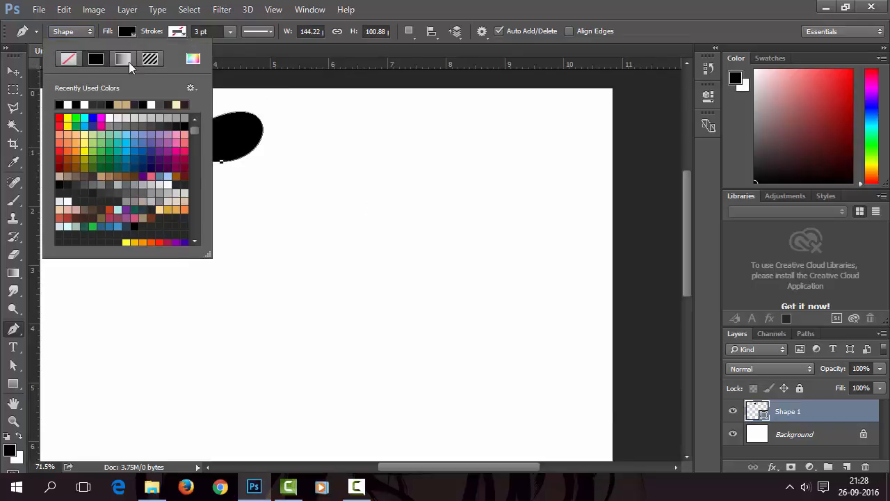
pyautogui.click(101, 119)
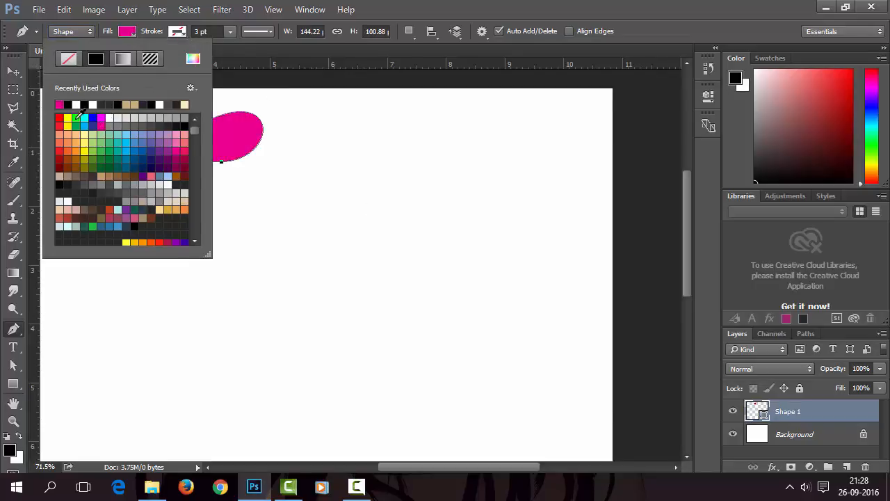
pyautogui.click(176, 32)
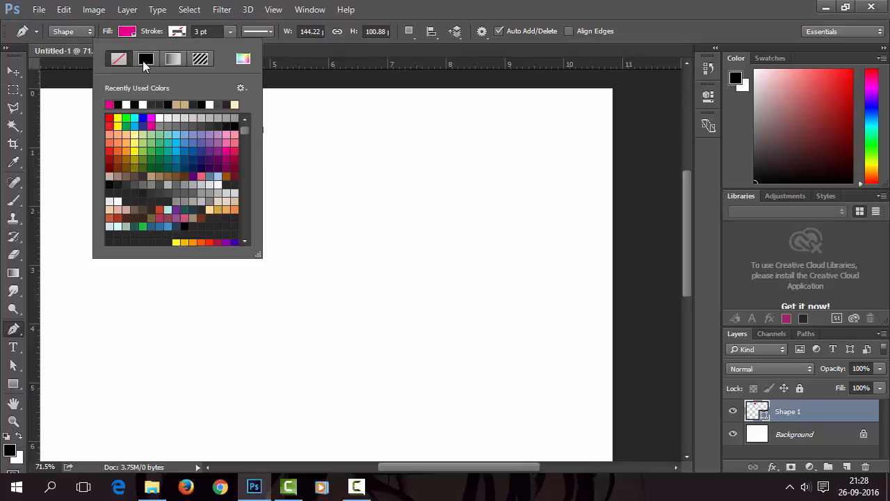
pyautogui.click(142, 117)
pyautogui.click(302, 55)
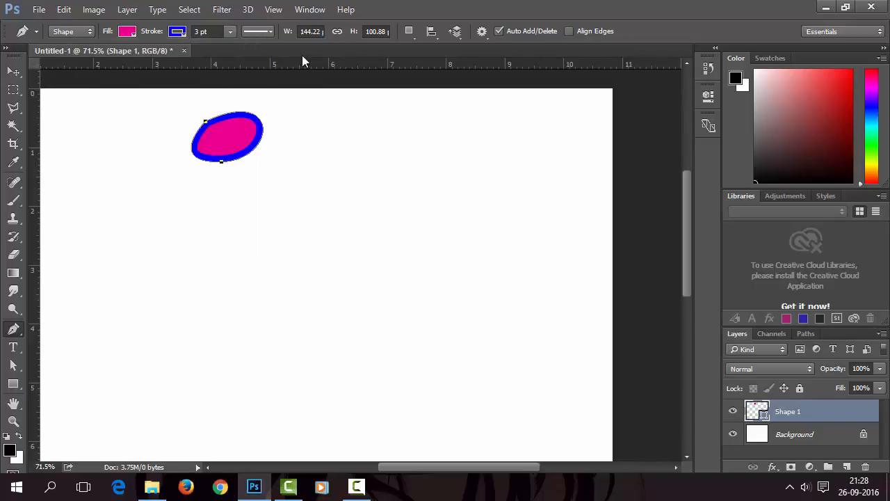
# Set the oval's fill to none, and restore its solid magenta fill.
pyautogui.click(129, 35)
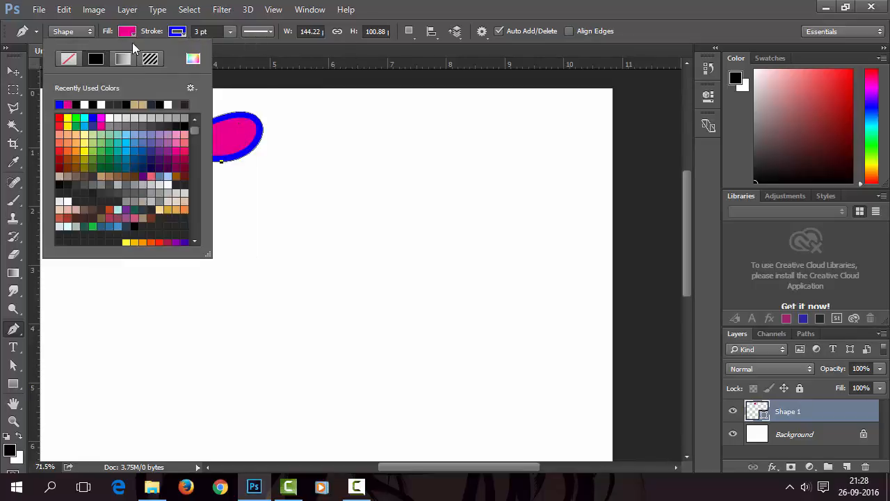
pyautogui.click(68, 62)
pyautogui.click(488, 12)
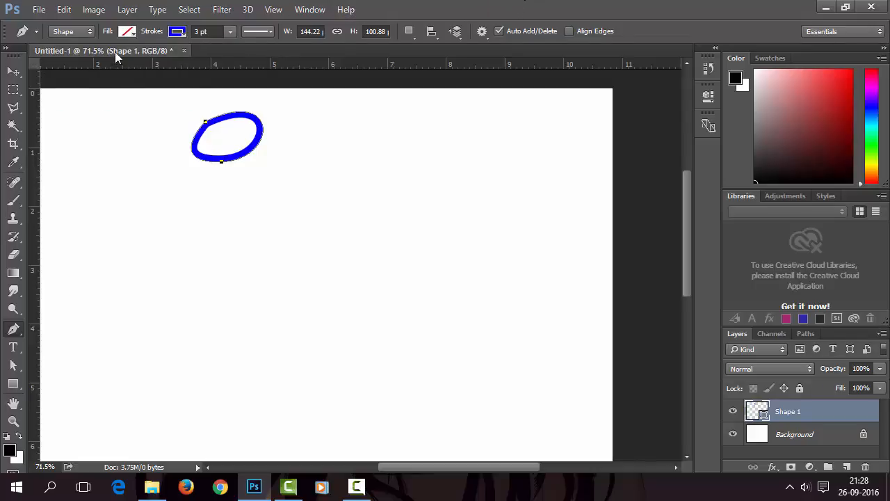
pyautogui.click(125, 32)
pyautogui.click(97, 61)
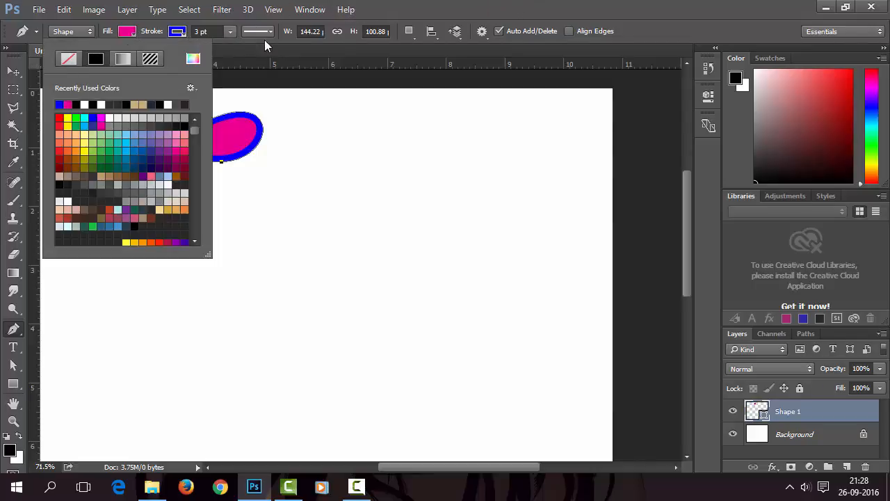
pyautogui.click(346, 9)
pyautogui.click(128, 36)
pyautogui.click(507, 2)
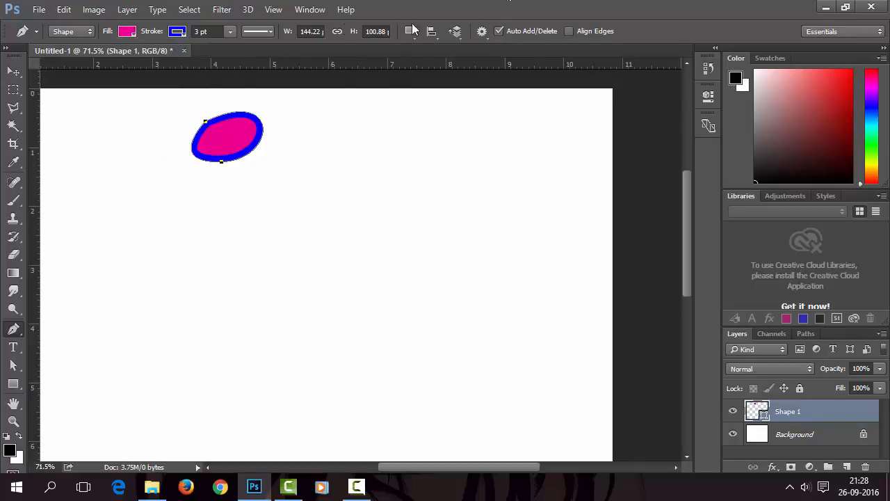
# Reduce the oval's stroke width to 2.51 pt.
pyautogui.click(270, 30)
pyautogui.click(229, 32)
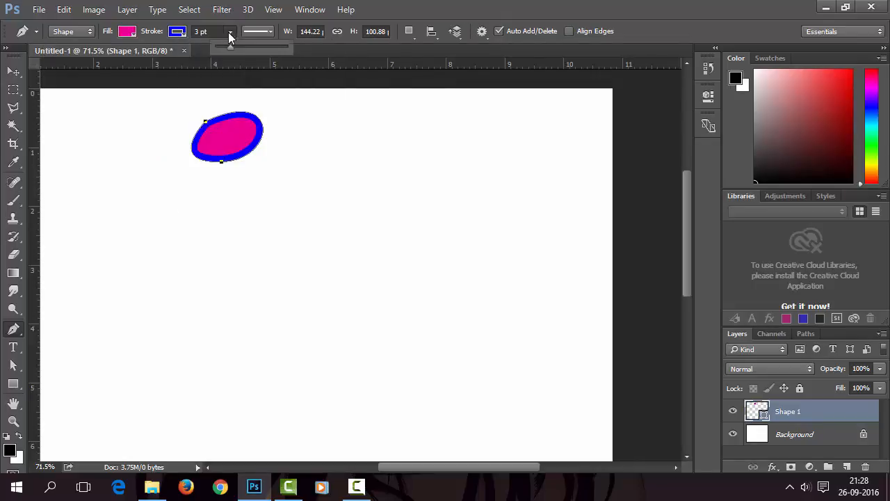
pyautogui.moveTo(231, 49)
pyautogui.mouseDown()
pyautogui.moveTo(270, 49)
pyautogui.moveTo(239, 56)
pyautogui.moveTo(220, 48)
pyautogui.moveTo(230, 46)
pyautogui.mouseUp()
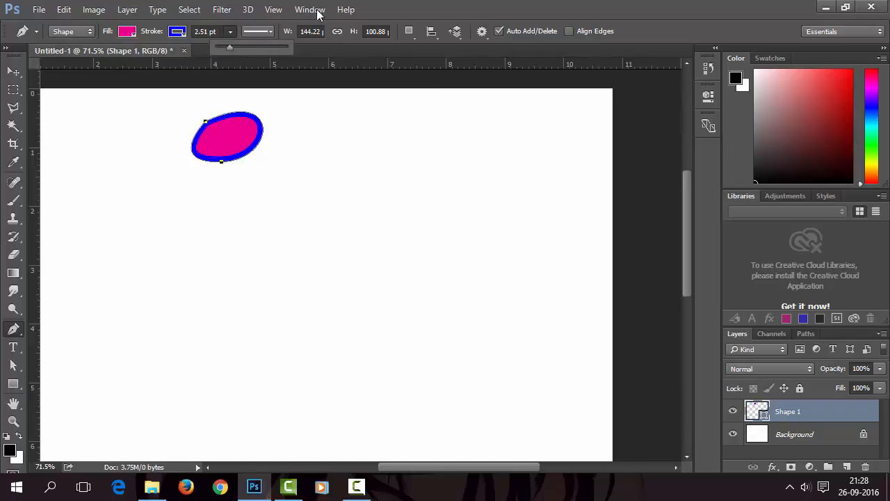
pyautogui.click(392, 12)
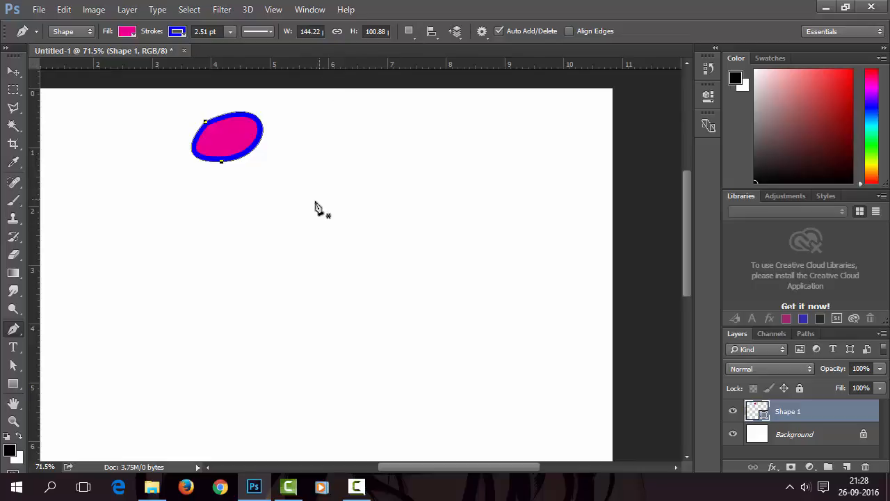
# Set the path operation to Combine Shapes and draw a closed leaf-like shape overlapping the oval, extending the combined outline to about 279 by 128 px.
pyautogui.click(410, 31)
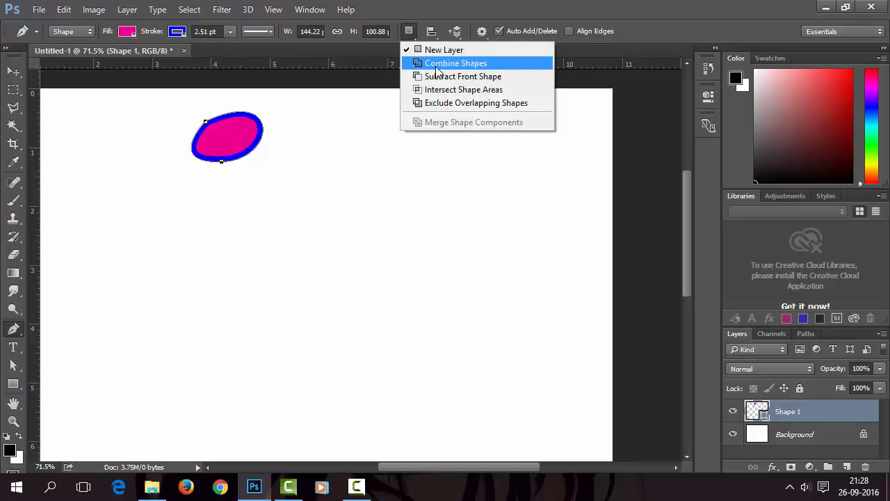
pyautogui.click(432, 64)
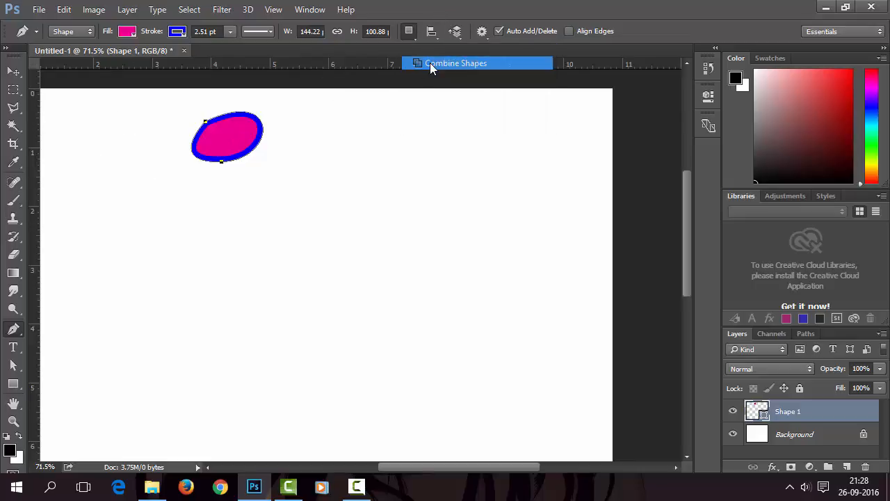
pyautogui.click(270, 107)
pyautogui.moveTo(241, 132); pyautogui.dragTo(260, 155)
pyautogui.moveTo(312, 140); pyautogui.dragTo(328, 111)
pyautogui.click(329, 109)
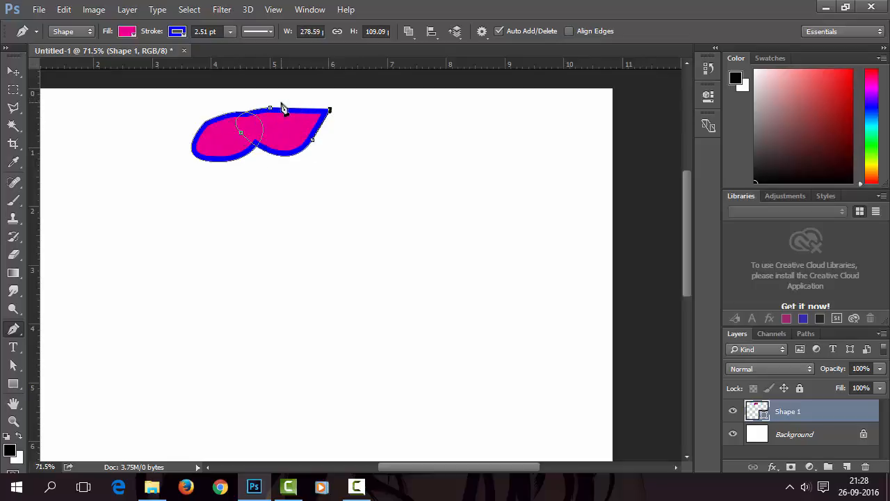
pyautogui.moveTo(270, 107); pyautogui.dragTo(243, 135)
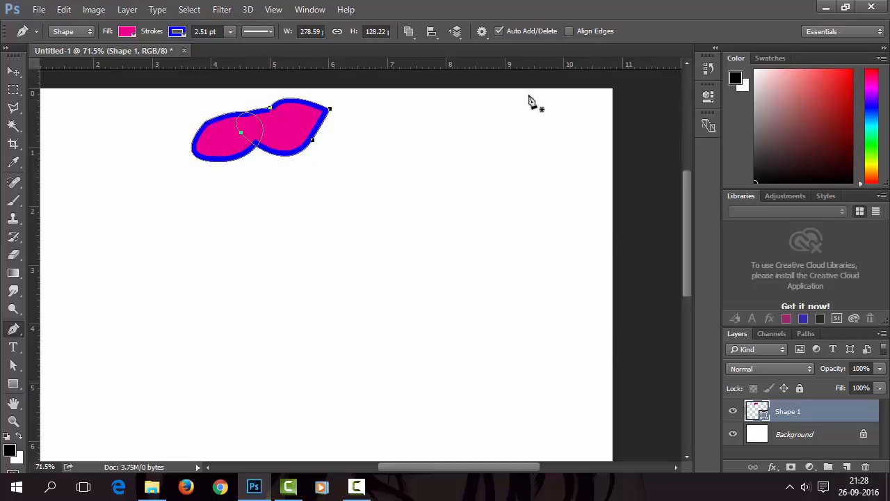
# Try Subtract Front Shape, Intersect Shape Areas, Exclude Overlapping Shapes and New Layer on the overlapping shapes, and return to Combine Shapes.
pyautogui.click(409, 32)
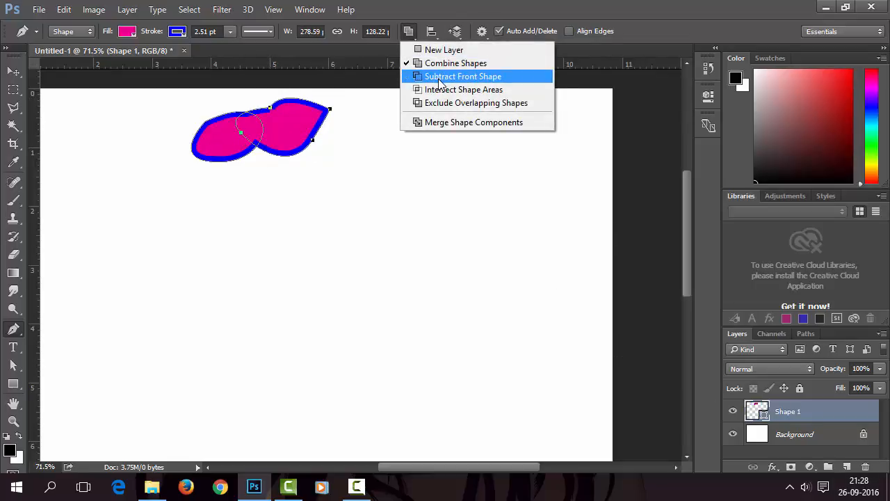
pyautogui.click(437, 78)
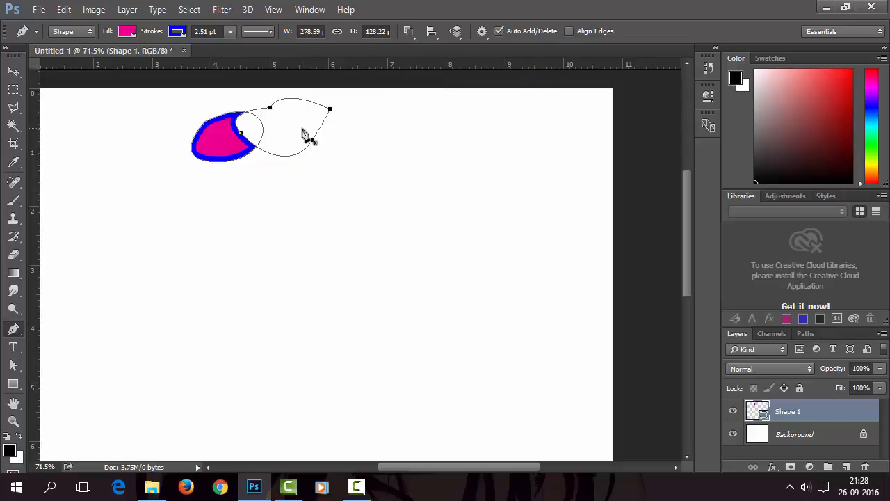
pyautogui.click(410, 32)
pyautogui.click(453, 63)
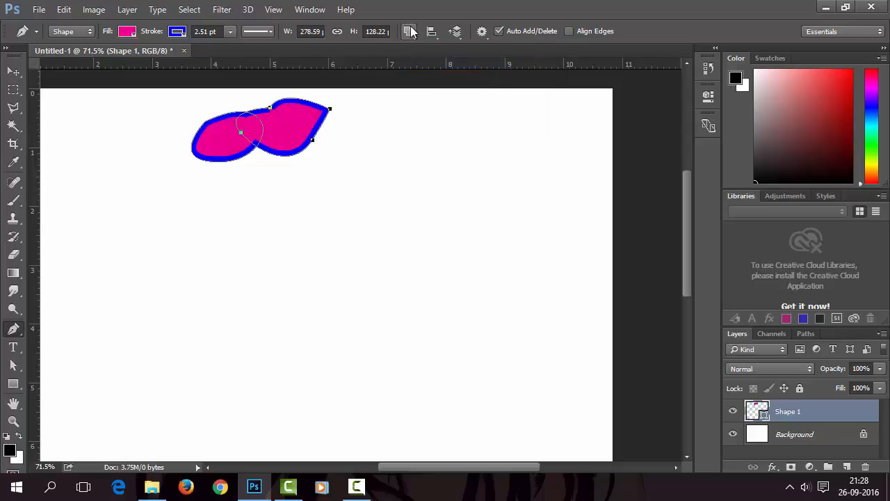
pyautogui.click(410, 32)
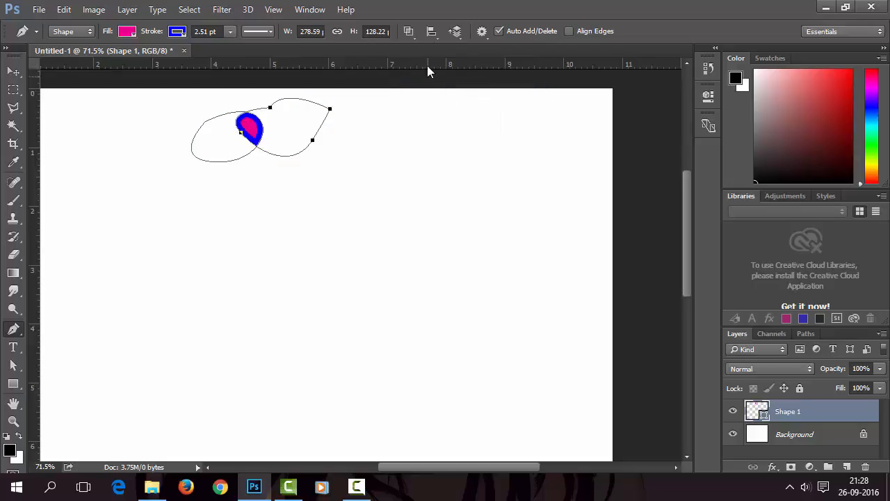
pyautogui.click(409, 32)
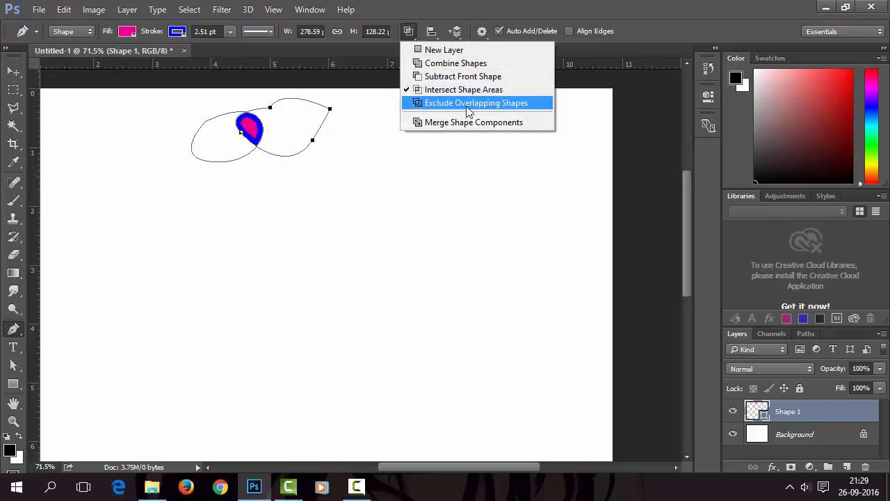
pyautogui.click(468, 104)
pyautogui.click(409, 32)
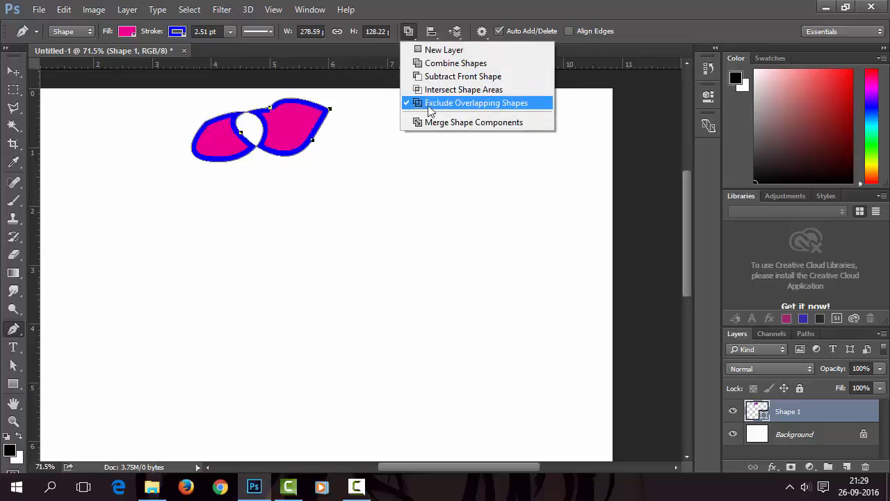
pyautogui.click(431, 51)
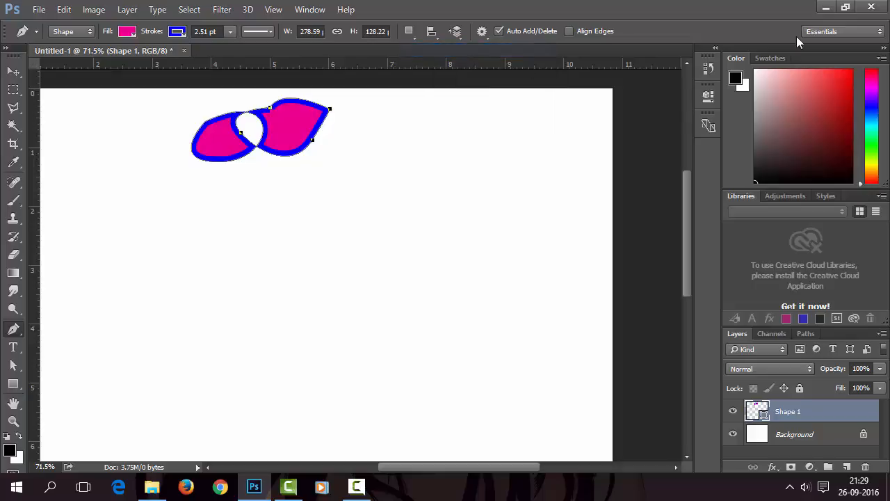
pyautogui.click(413, 33)
pyautogui.click(424, 61)
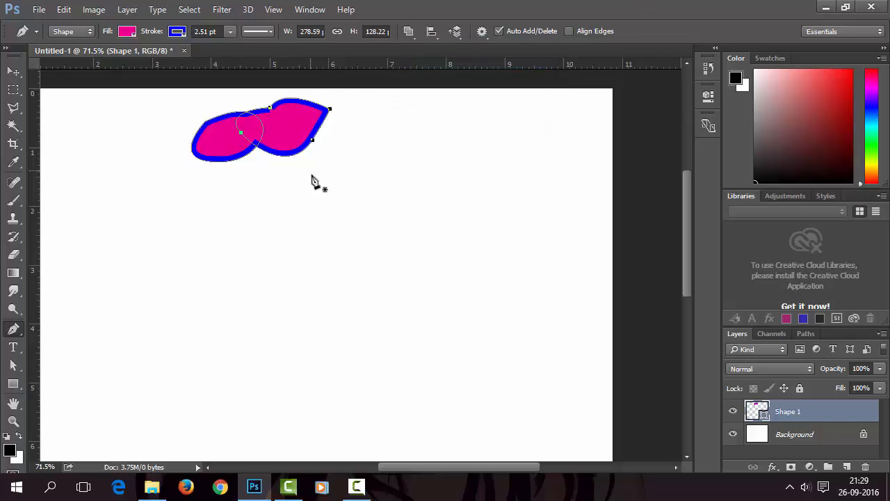
# Draw a closed teardrop shape and a small oval below the combined shapes on the same layer.
pyautogui.moveTo(320, 214); pyautogui.dragTo(341, 213)
pyautogui.click(357, 210)
pyautogui.moveTo(312, 172)
pyautogui.mouseDown()
pyautogui.moveTo(286, 201)
pyautogui.moveTo(315, 232)
pyautogui.moveTo(275, 217)
pyautogui.mouseUp()
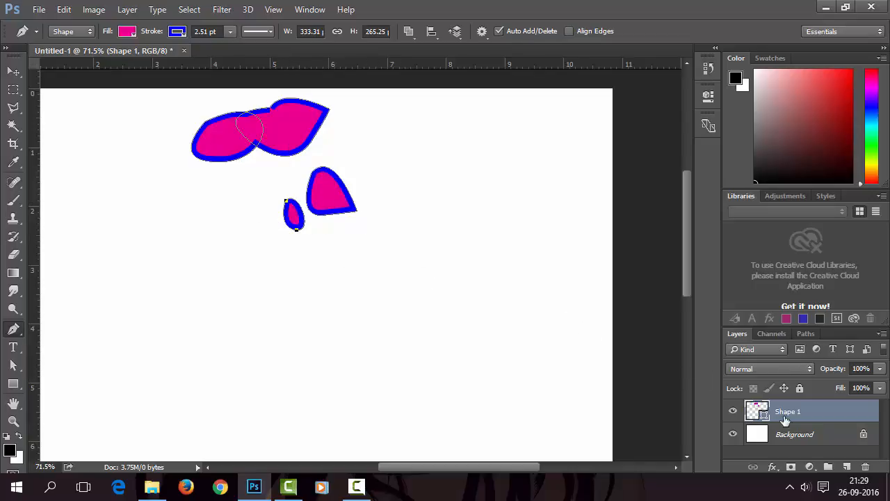
# Delete the Shape 1 layer and set the Pen tool to Path mode.
pyautogui.click(864, 467)
pyautogui.click(409, 186)
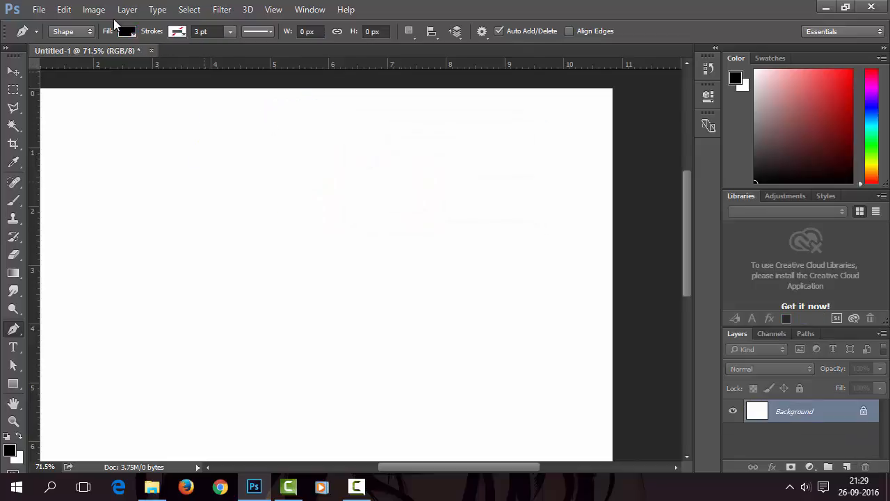
pyautogui.click(71, 30)
pyautogui.click(87, 57)
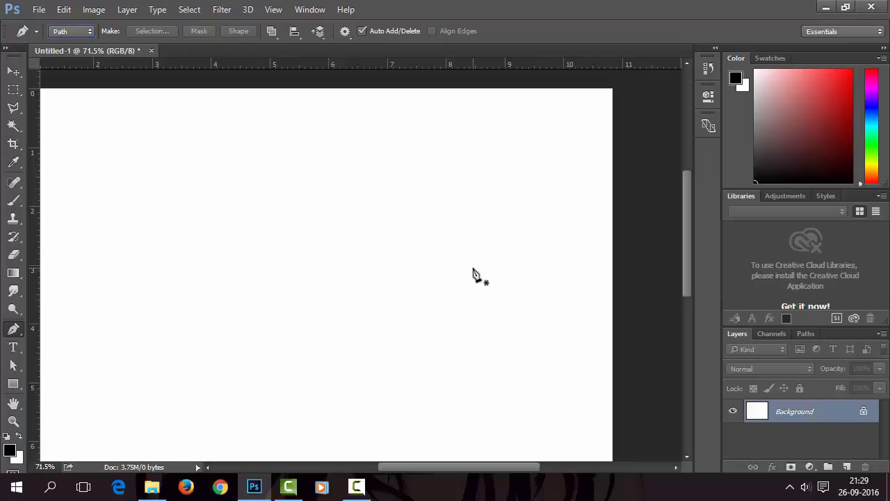
# Switch to Chrome and open the website bezier.method.ac.
pyautogui.click(216, 493)
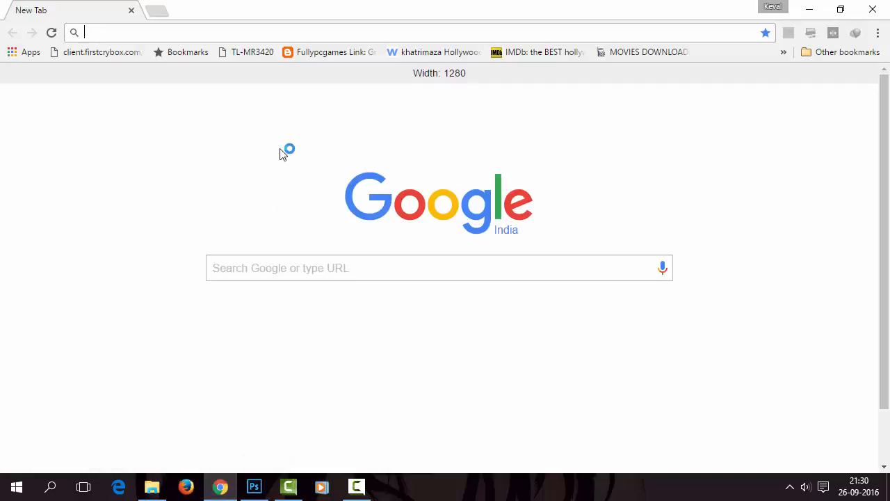
pyautogui.write('bez')
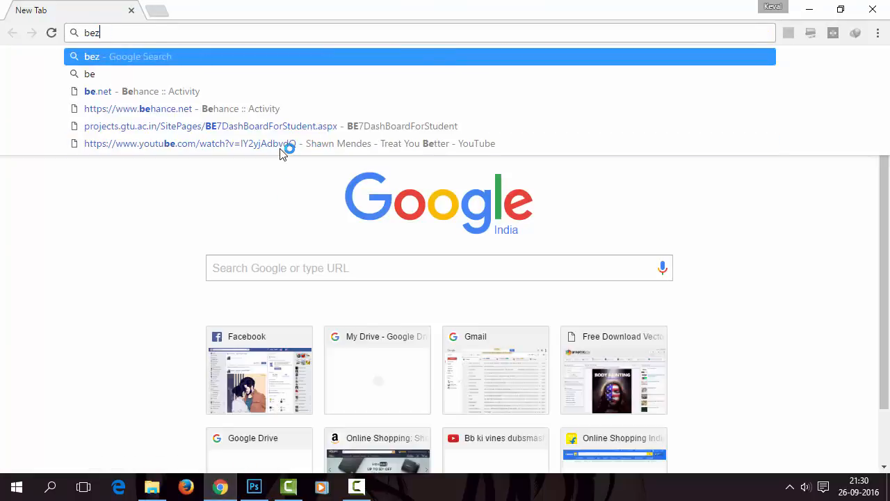
pyautogui.write('ier')
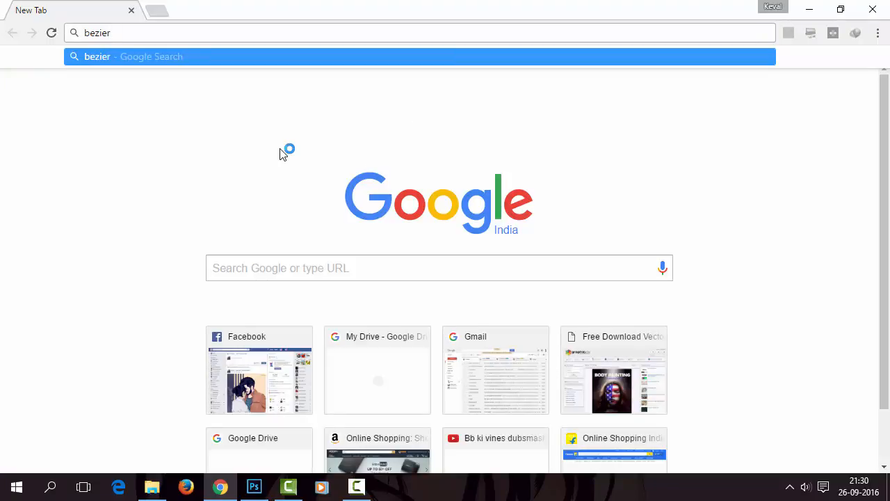
pyautogui.write('.method')
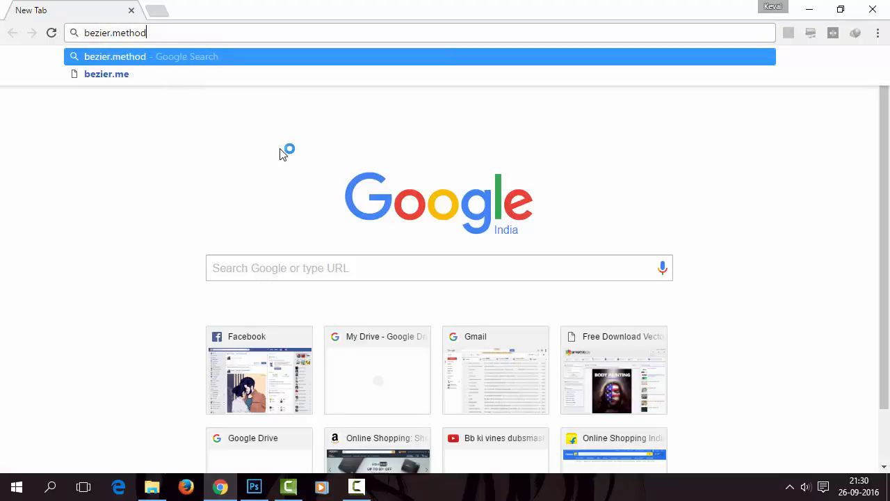
pyautogui.write('.ac')
pyautogui.press('Return')
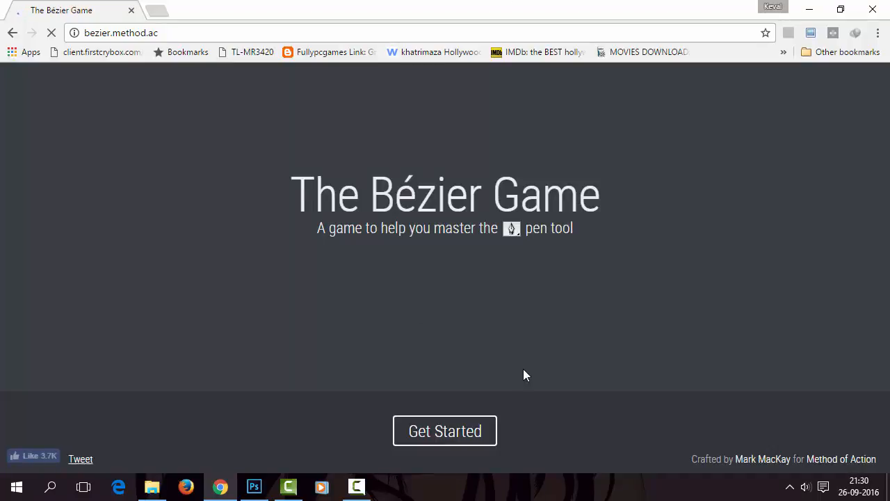
# Start The Bézier Game and trace the first stage's right-angled line with three corner points.
pyautogui.click(492, 435)
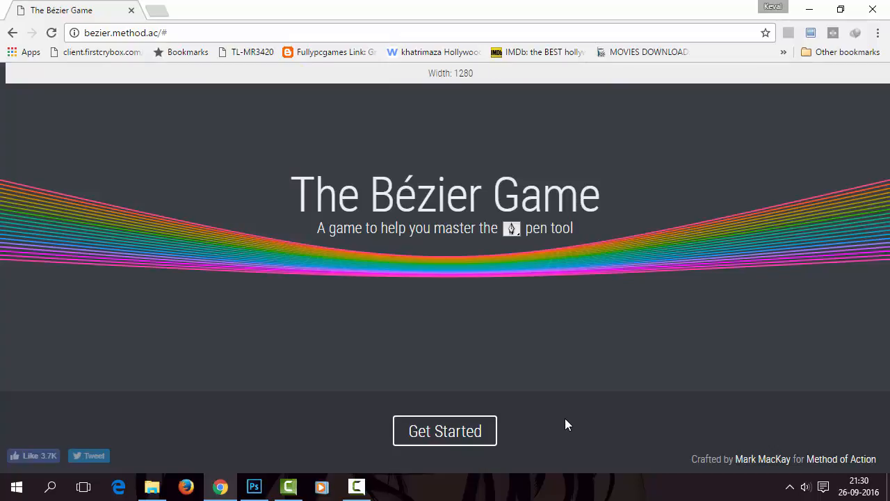
pyautogui.click(452, 440)
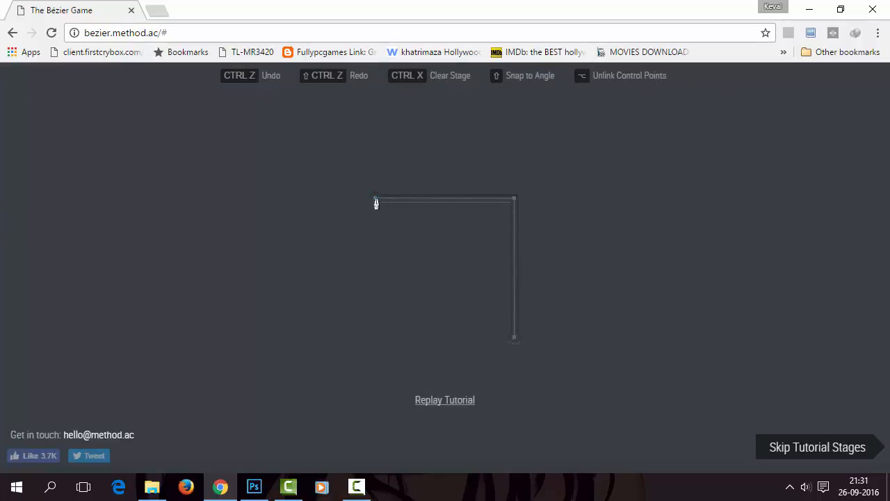
pyautogui.click(375, 199)
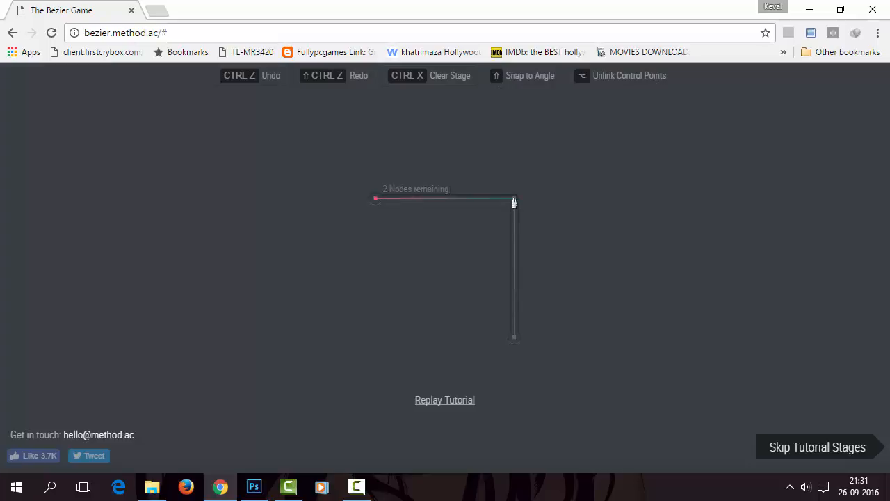
pyautogui.click(515, 200)
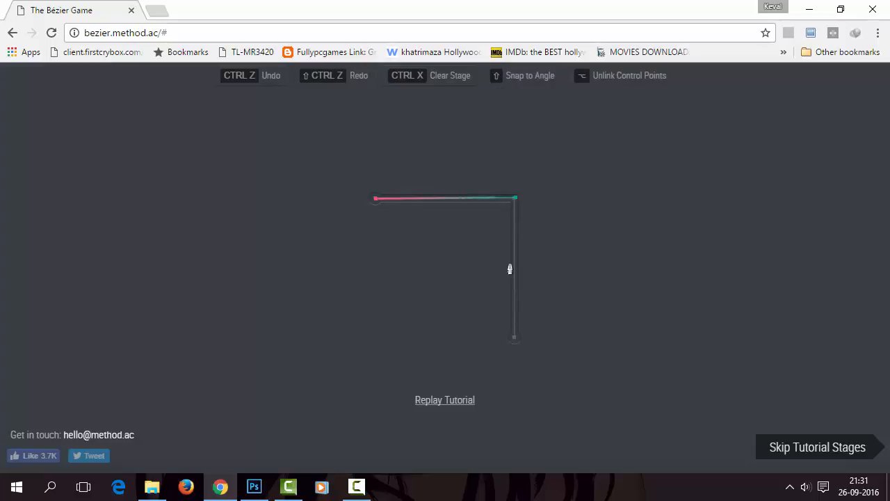
pyautogui.click(514, 340)
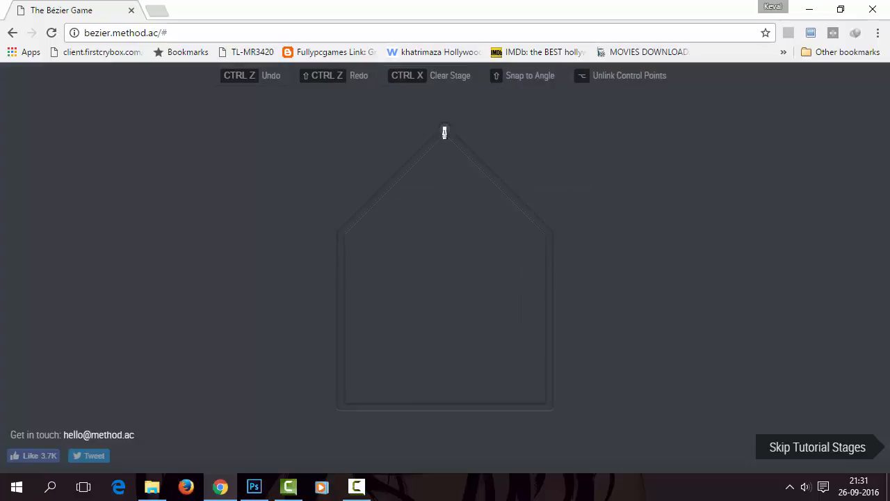
# Trace the house outline with straight segments clockwise from the roof peak, closing the path at the peak.
pyautogui.keyDown('shift'); pyautogui.click(444, 128); pyautogui.keyUp('shift')
pyautogui.keyDown('shift'); pyautogui.click(549, 237); pyautogui.keyUp('shift')
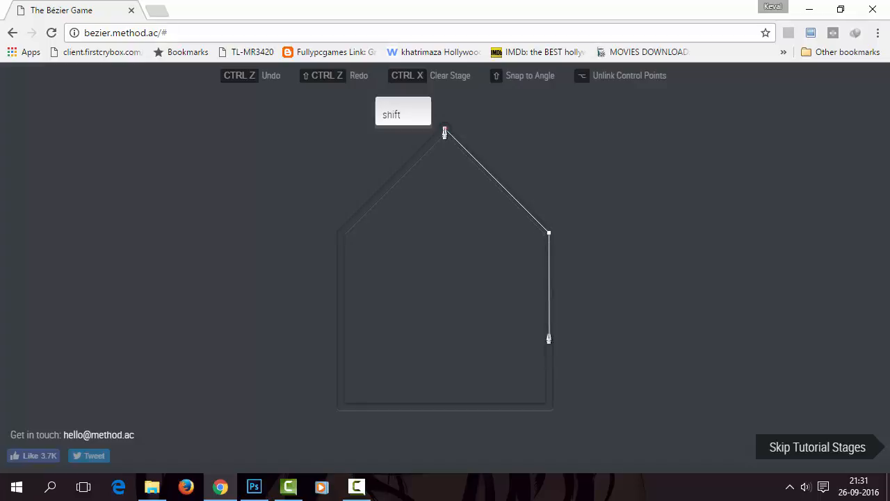
pyautogui.keyDown('shift'); pyautogui.click(549, 407); pyautogui.keyUp('shift')
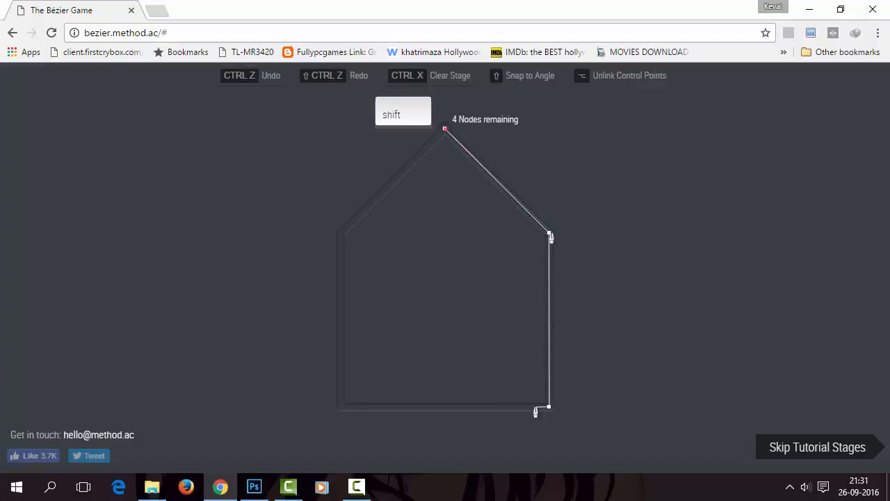
pyautogui.keyDown('shift'); pyautogui.click(340, 407); pyautogui.keyUp('shift')
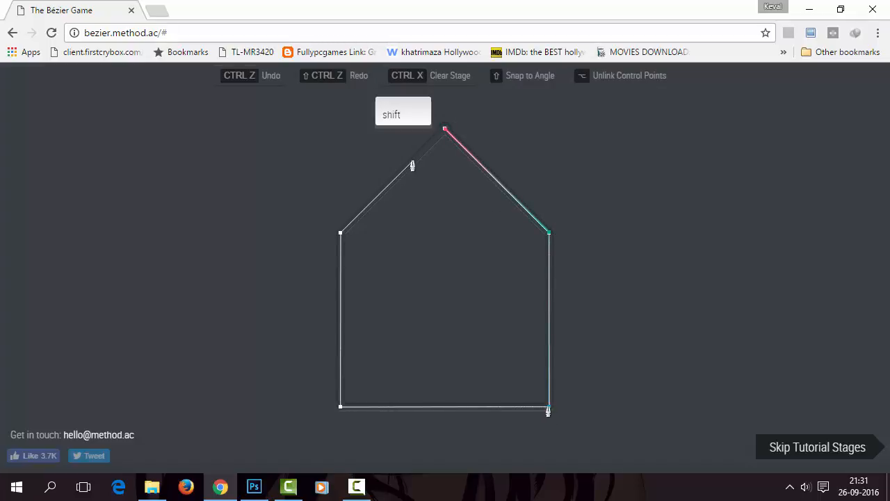
pyautogui.keyDown('shift'); pyautogui.click(548, 407); pyautogui.keyUp('shift')
pyautogui.keyDown('shift'); pyautogui.click(340, 409); pyautogui.keyUp('shift')
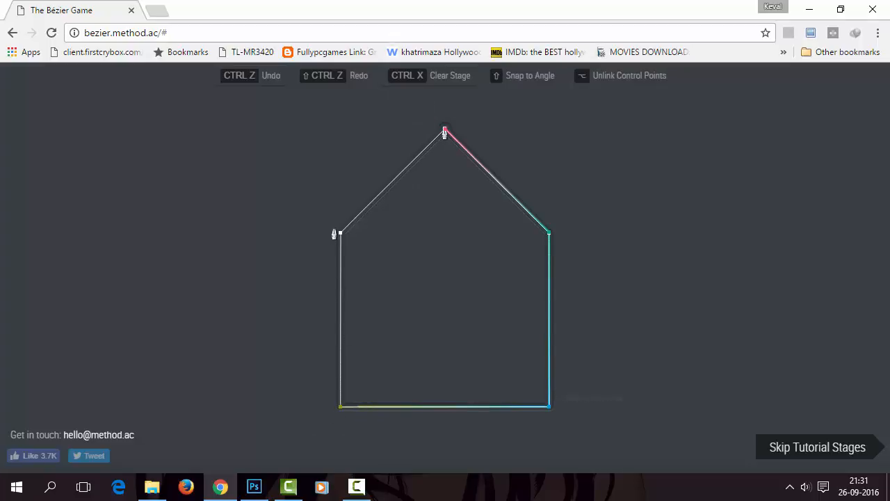
pyautogui.click(340, 234)
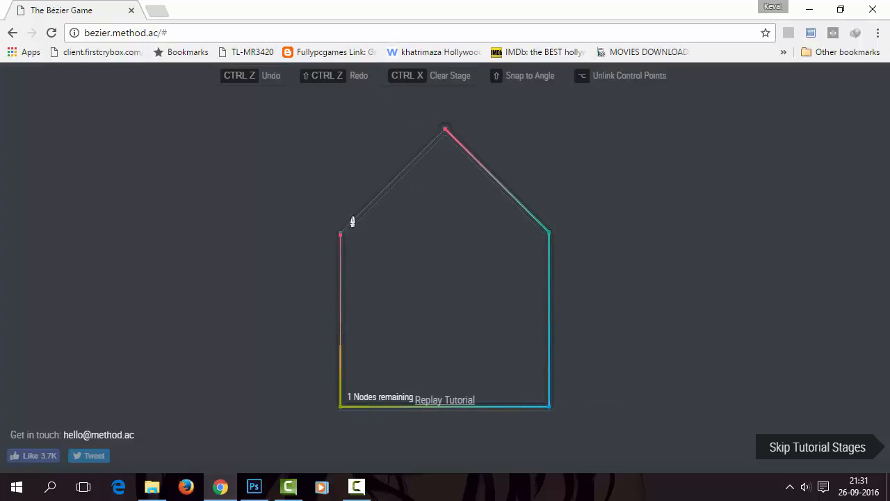
pyautogui.click(446, 131)
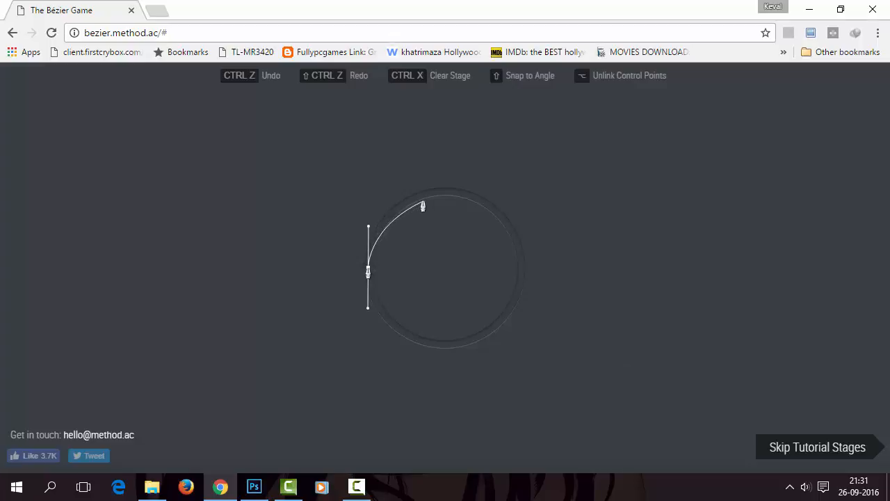
# Trace the circle stage with smooth curve points at its top, right and bottom, closing the path at the left start point.
pyautogui.moveTo(445, 191); pyautogui.dragTo(486, 190)
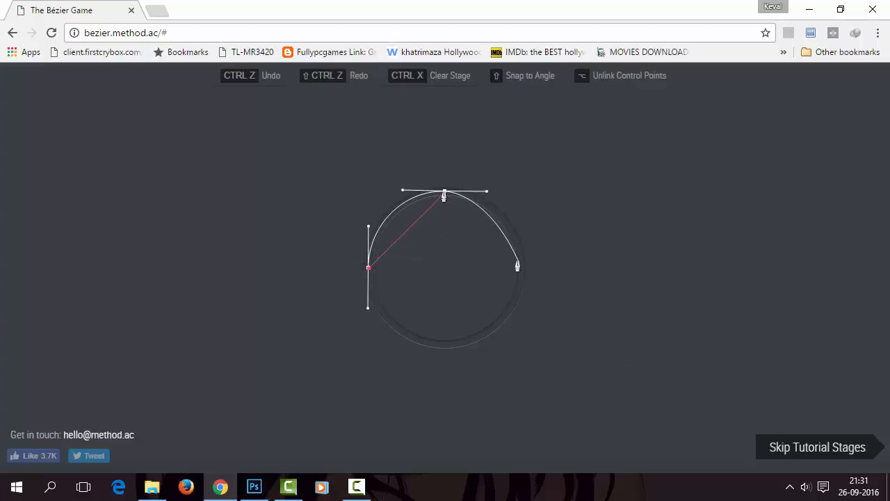
pyautogui.moveTo(520, 267); pyautogui.dragTo(521, 308)
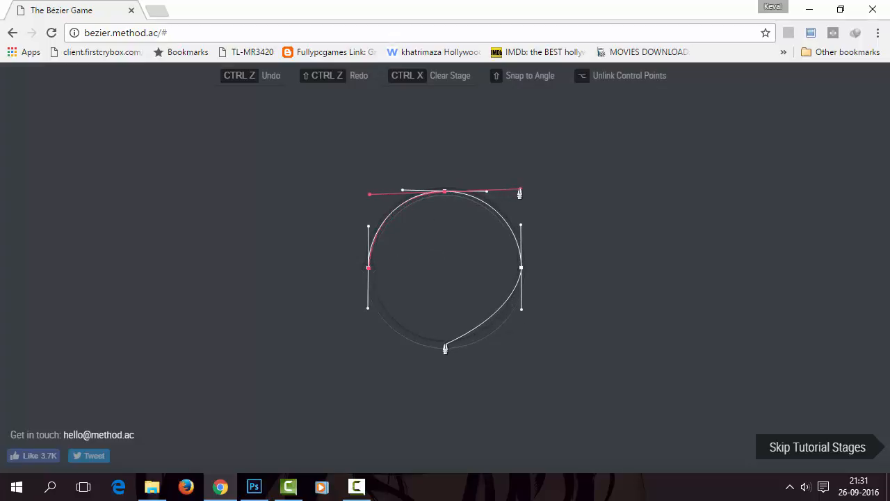
pyautogui.moveTo(445, 344); pyautogui.dragTo(403, 342)
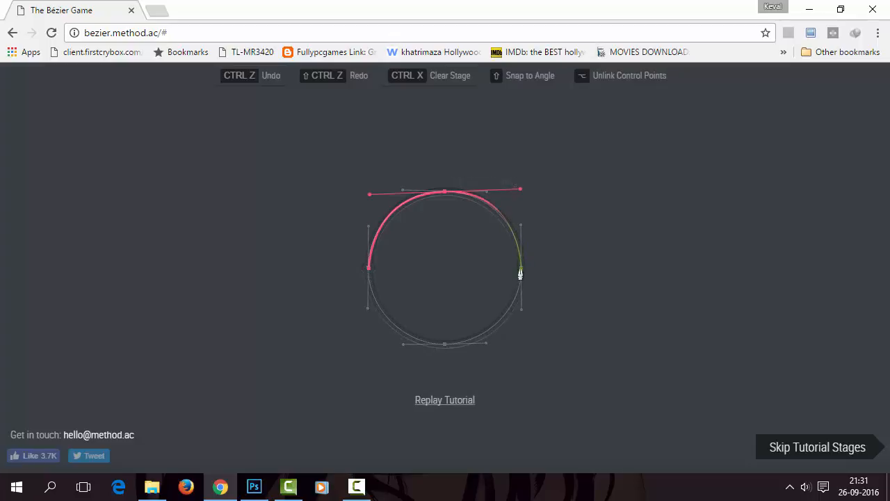
pyautogui.click(520, 270)
pyautogui.moveTo(445, 345); pyautogui.dragTo(373, 353)
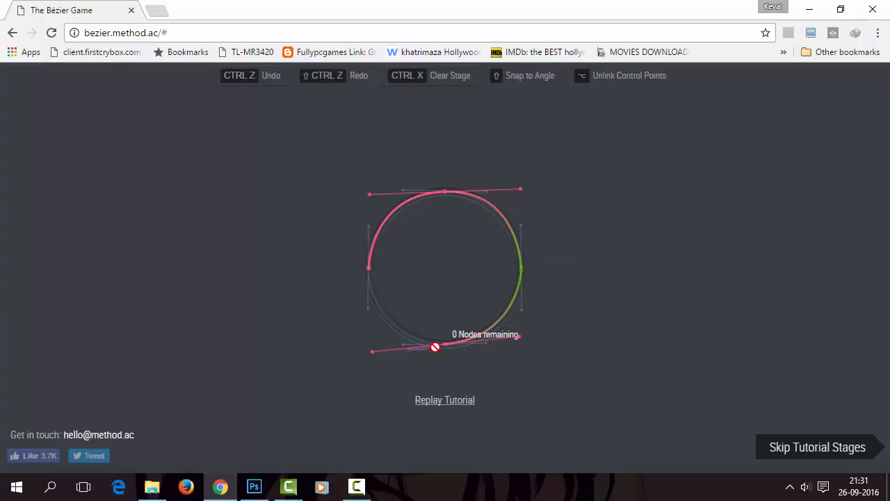
pyautogui.click(367, 262)
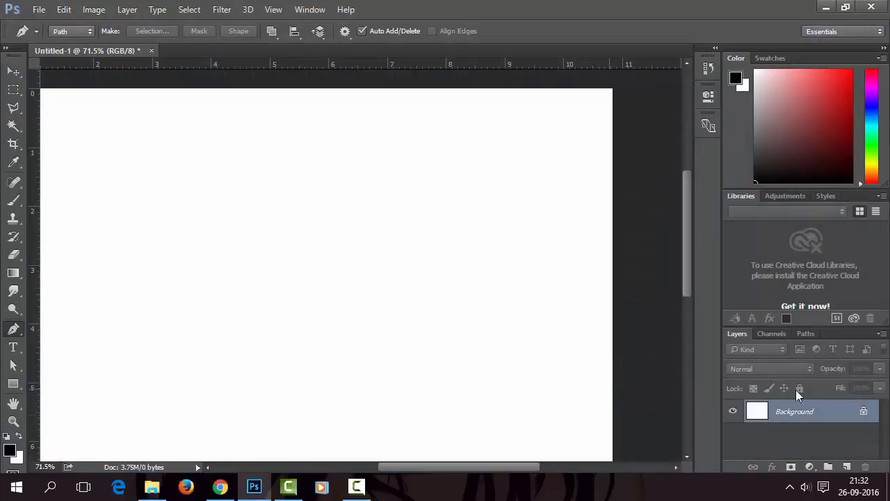
# Switch to Photoshop and draw a large open loop and a handwritten name across it with the Freeform Pen Tool.
pyautogui.scroll(-3, 303, 212)
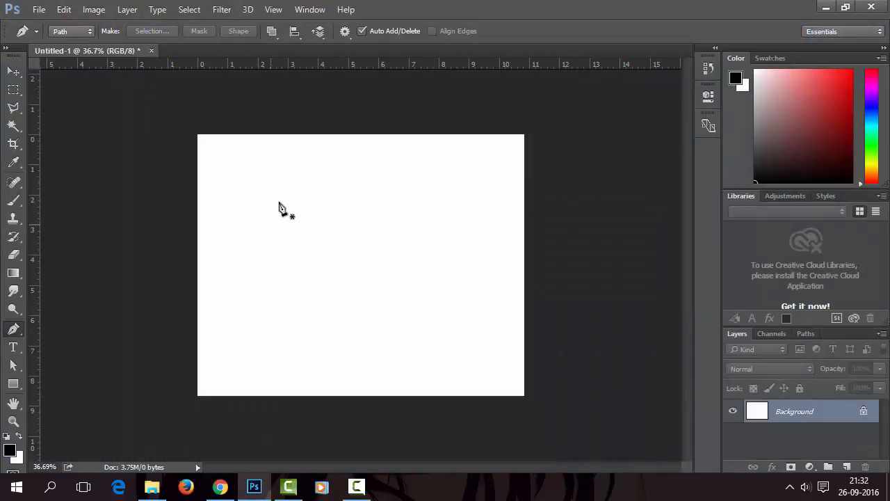
pyautogui.scroll(1, 280, 201)
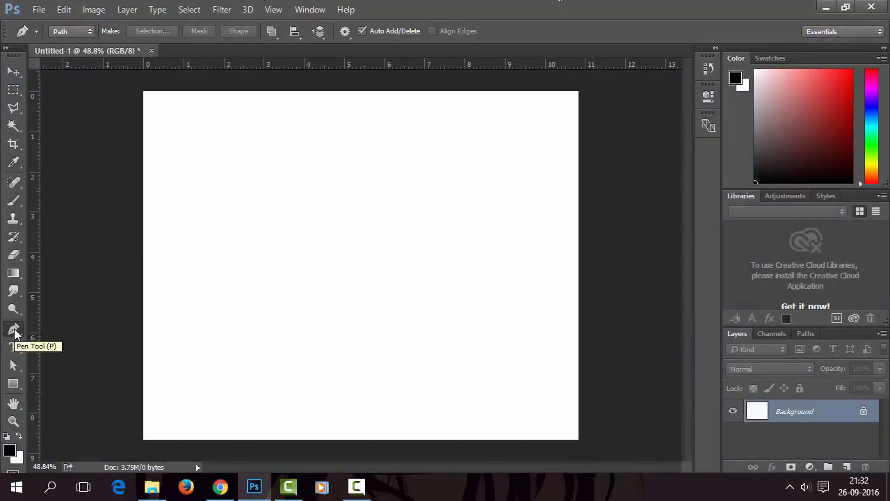
pyautogui.click(14, 332)
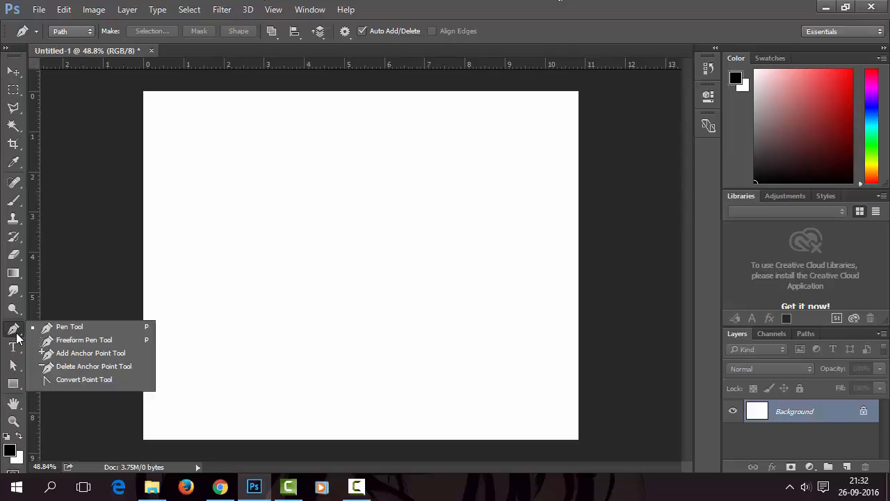
pyautogui.click(80, 338)
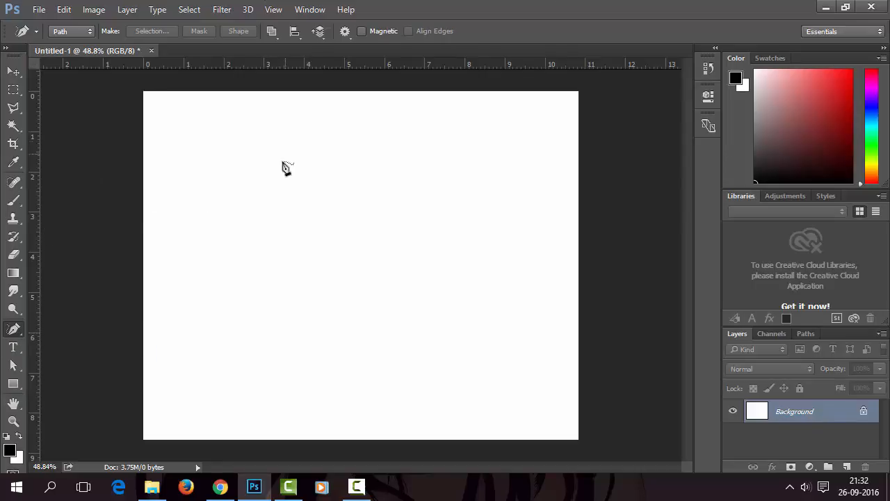
pyautogui.moveTo(265, 202); pyautogui.dragTo(249, 214)
pyautogui.moveTo(236, 251)
pyautogui.mouseDown()
pyautogui.moveTo(389, 271)
pyautogui.moveTo(194, 204)
pyautogui.moveTo(265, 203)
pyautogui.mouseUp()
pyautogui.moveTo(294, 238)
pyautogui.mouseDown()
pyautogui.moveTo(312, 215)
pyautogui.moveTo(303, 320)
pyautogui.moveTo(350, 224)
pyautogui.moveTo(316, 266)
pyautogui.moveTo(339, 281)
pyautogui.moveTo(351, 252)
pyautogui.moveTo(368, 270)
pyautogui.moveTo(365, 248)
pyautogui.moveTo(397, 257)
pyautogui.moveTo(378, 244)
pyautogui.moveTo(417, 244)
pyautogui.mouseUp()
pyautogui.moveTo(446, 217); pyautogui.dragTo(497, 263)
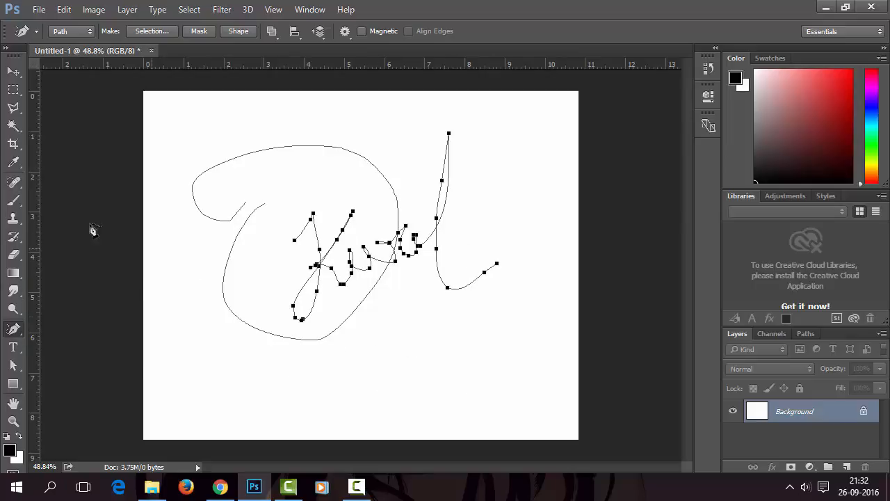
# Add two anchor points along the stem of the handwritten first letter and delete the anchor point at its top.
pyautogui.rightClick(14, 330)
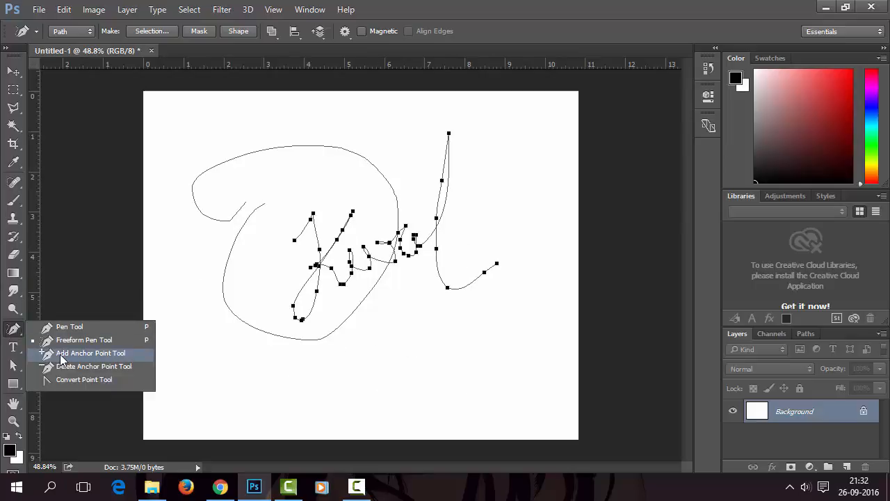
pyautogui.click(61, 356)
pyautogui.moveTo(318, 243); pyautogui.dragTo(326, 252)
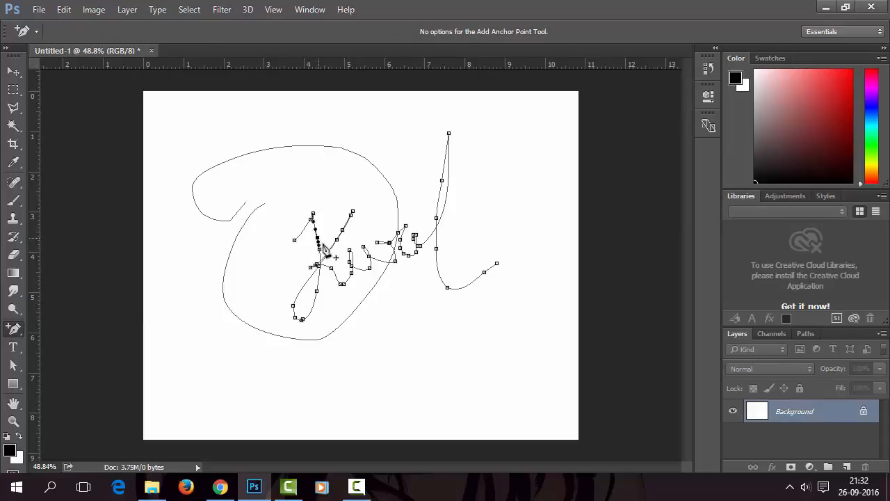
pyautogui.click(320, 278)
pyautogui.moveTo(13, 333); pyautogui.dragTo(66, 365)
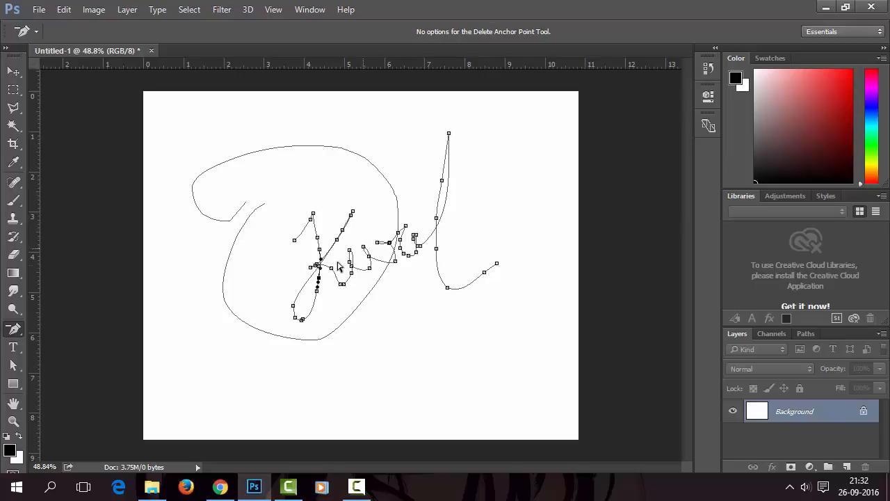
pyautogui.click(313, 215)
# Convert anchor points on the first two handwritten letters into curved points with the Convert Point Tool.
pyautogui.moveTo(13, 330); pyautogui.dragTo(88, 380)
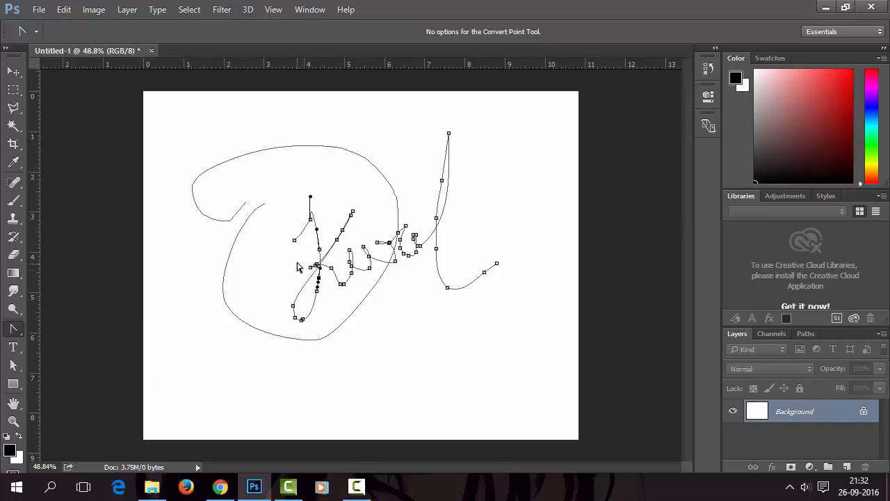
pyautogui.moveTo(352, 216); pyautogui.dragTo(301, 273)
pyautogui.moveTo(349, 251); pyautogui.dragTo(358, 250)
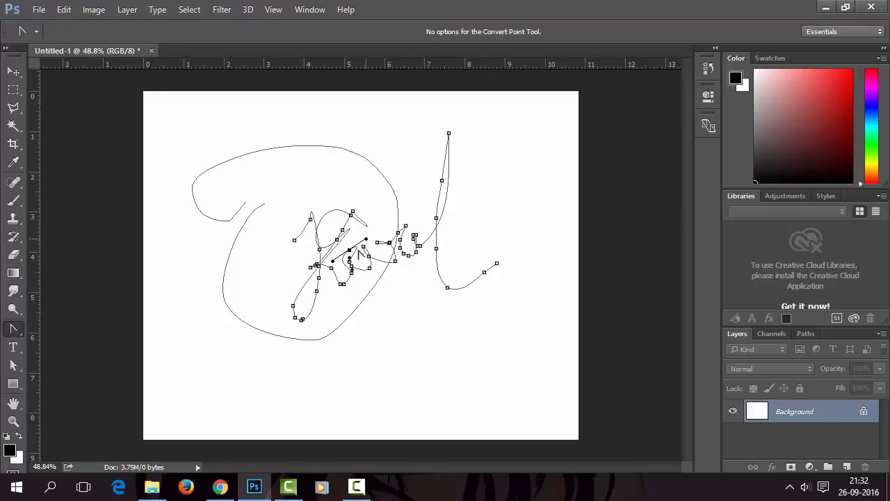
# Draw a closed, curved hook-like path below the handwriting at the canvas's lower right with the Pen Tool.
pyautogui.click(13, 329)
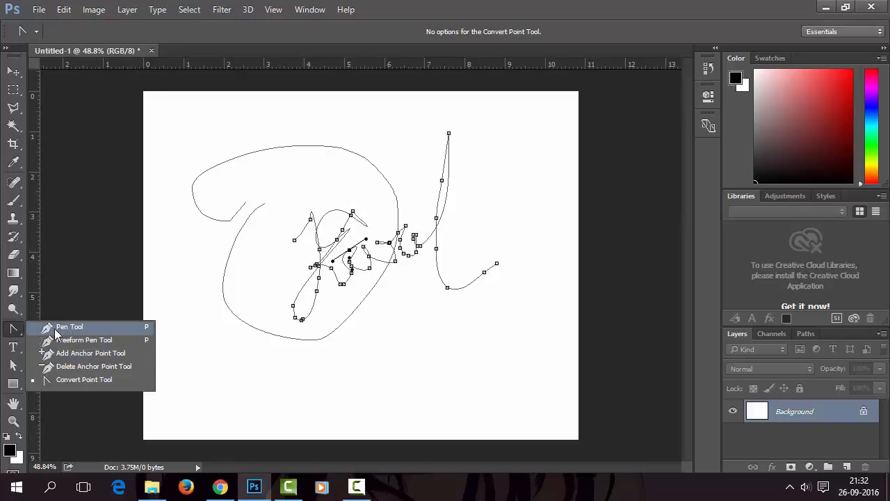
pyautogui.click(55, 328)
pyautogui.rightClick(15, 335)
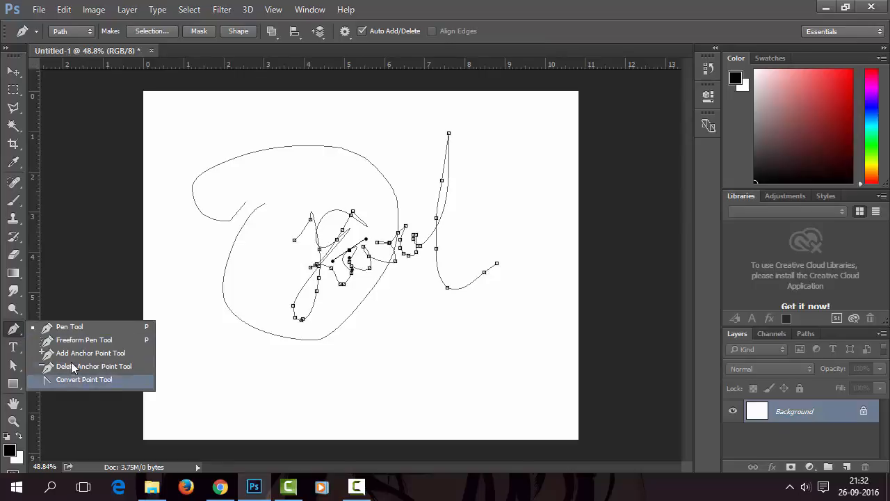
pyautogui.click(69, 326)
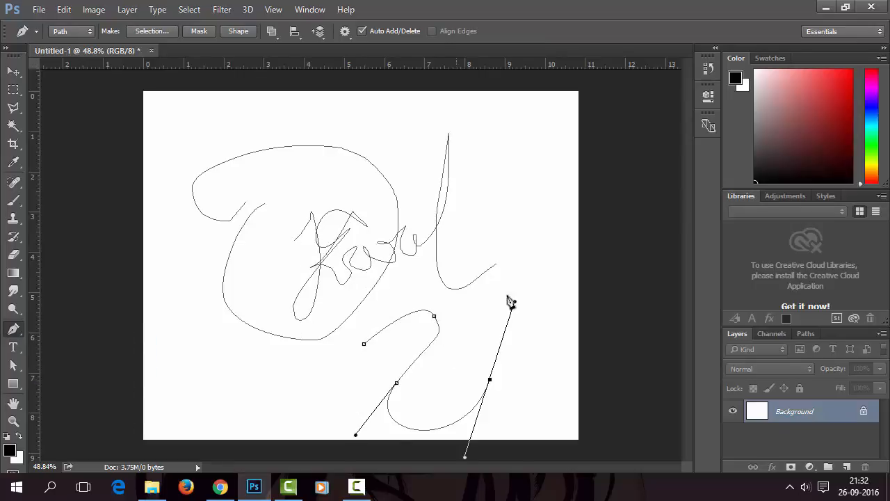
pyautogui.moveTo(510, 301); pyautogui.dragTo(511, 298)
pyautogui.moveTo(364, 344); pyautogui.dragTo(426, 232)
# Draw a closed, narrow upright quadrilateral with straight segments near the canvas's lower-left corner.
pyautogui.click(176, 326)
pyautogui.click(203, 329)
pyautogui.click(208, 411)
pyautogui.click(188, 420)
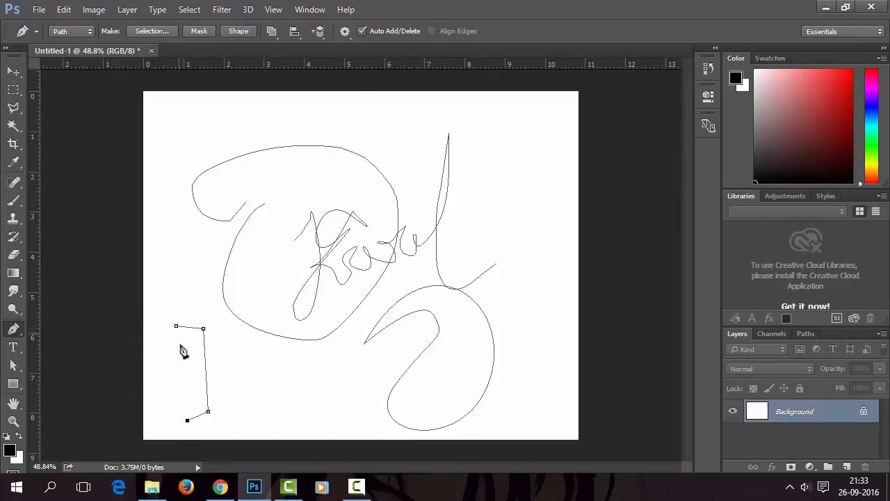
pyautogui.click(176, 326)
# Draw a small slanted path with straight segments from the upright quadrilateral's right side up to the large loop.
pyautogui.click(197, 361)
pyautogui.click(235, 320)
pyautogui.click(245, 338)
pyautogui.rightClick(14, 329)
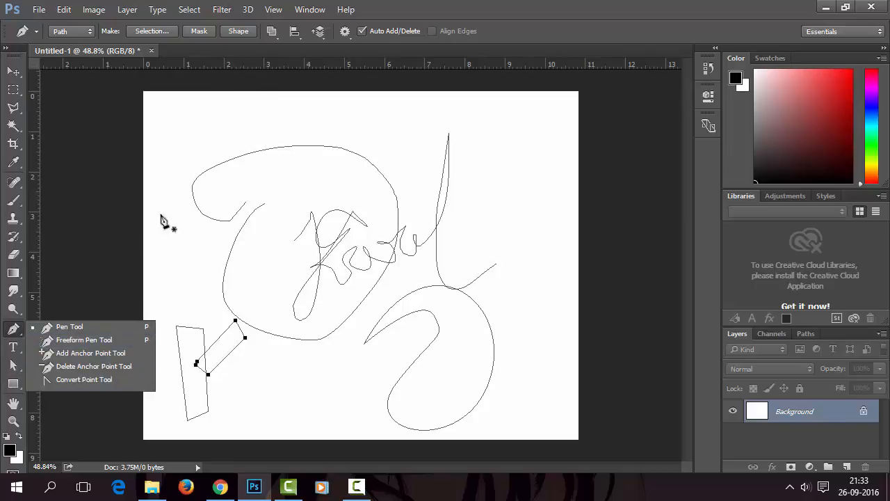
# Reshape the small slanted path with the Direct Selection Tool, moving its anchor points one by one toward the handwriting's right end.
pyautogui.click(13, 365)
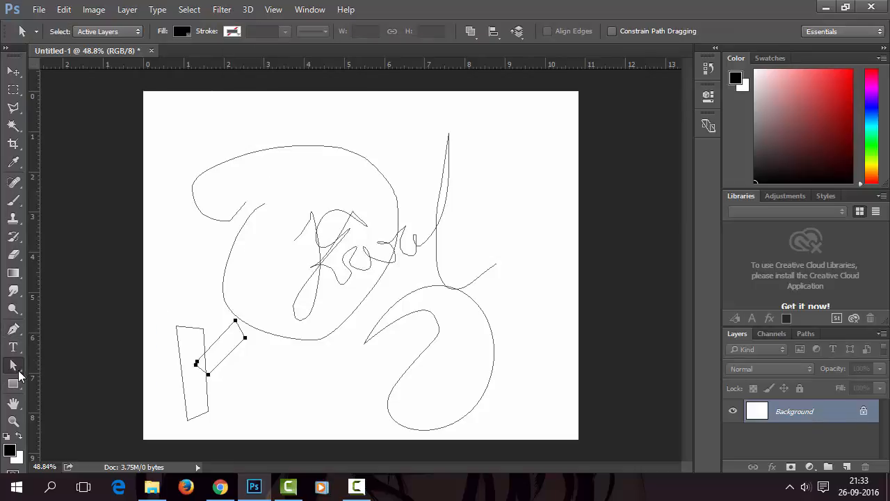
pyautogui.rightClick(13, 366)
pyautogui.click(91, 378)
pyautogui.moveTo(236, 322); pyautogui.dragTo(301, 269)
pyautogui.moveTo(245, 338); pyautogui.dragTo(492, 257)
pyautogui.moveTo(208, 374); pyautogui.dragTo(435, 256)
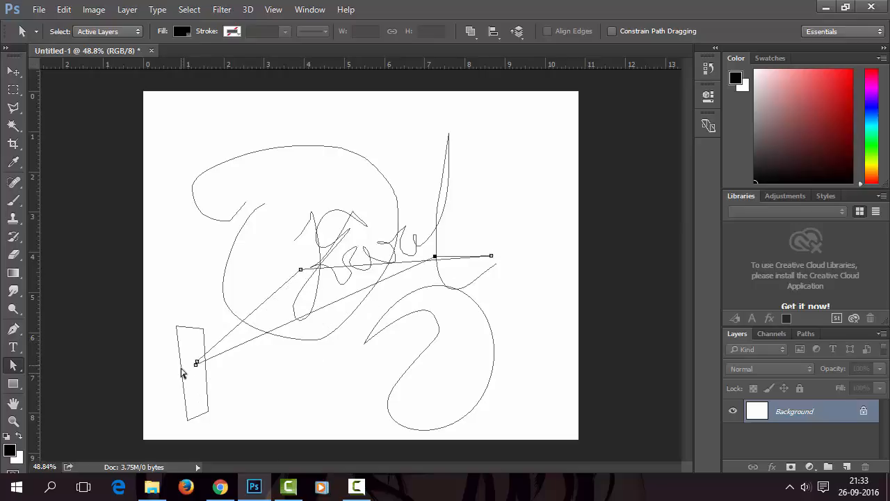
pyautogui.moveTo(197, 361); pyautogui.dragTo(389, 308)
pyautogui.moveTo(209, 357); pyautogui.dragTo(320, 309)
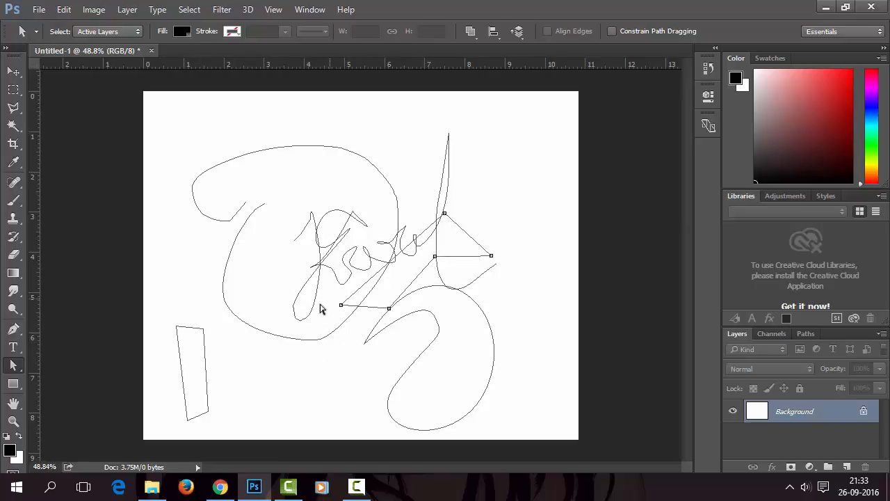
# Reshape the large loop by pulling its left side outward and adjusting the direction handles there and at its inner curl.
pyautogui.click(252, 215)
pyautogui.moveTo(239, 235); pyautogui.dragTo(194, 232)
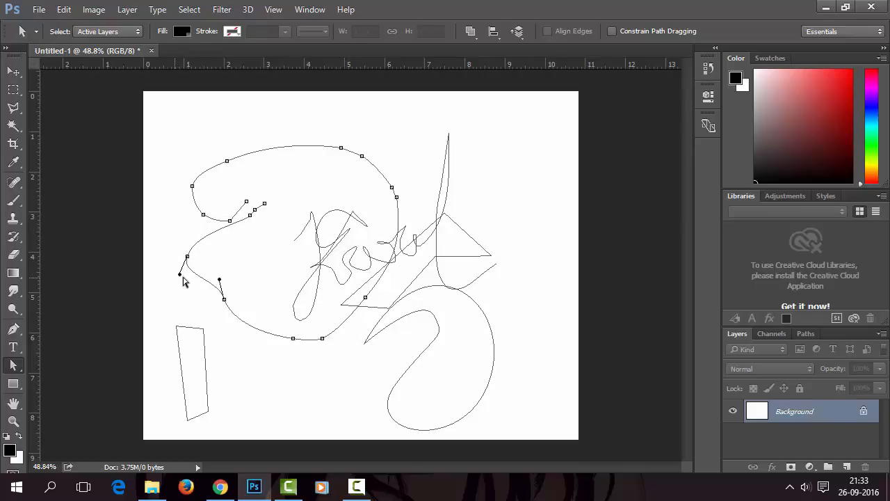
pyautogui.moveTo(181, 275); pyautogui.dragTo(197, 320)
pyautogui.click(224, 300)
pyautogui.moveTo(220, 283); pyautogui.dragTo(224, 217)
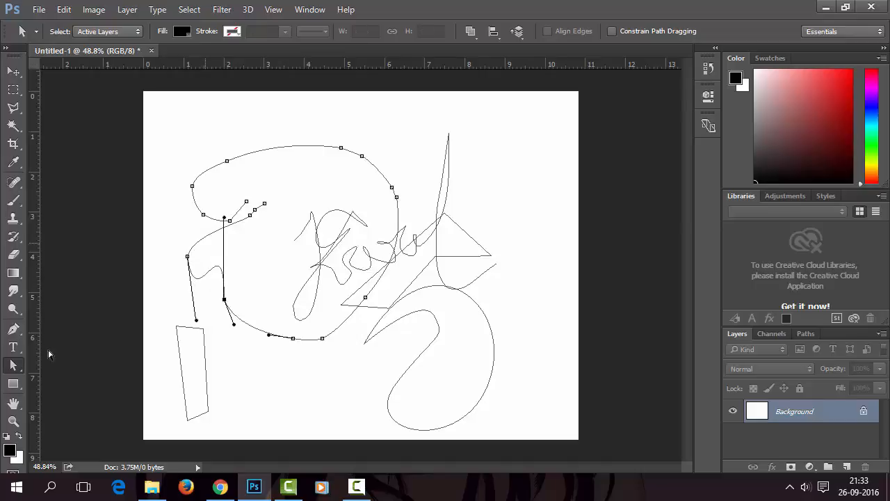
pyautogui.click(230, 221)
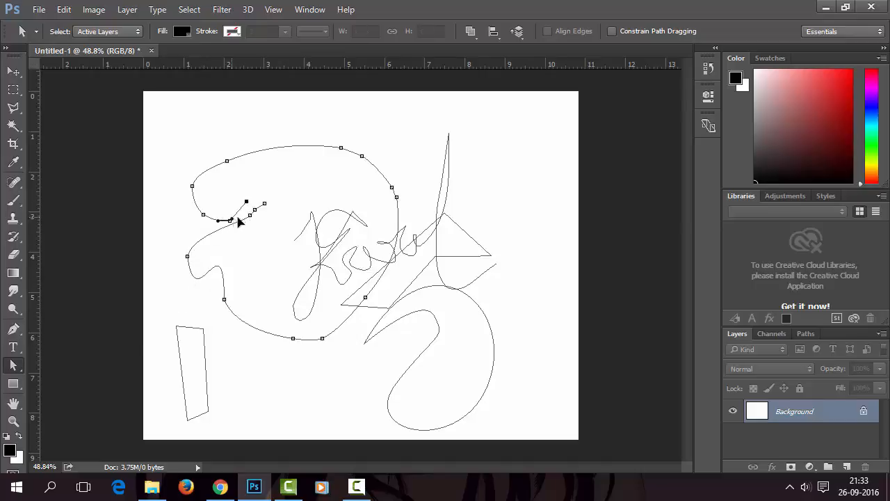
pyautogui.moveTo(267, 233); pyautogui.dragTo(263, 223)
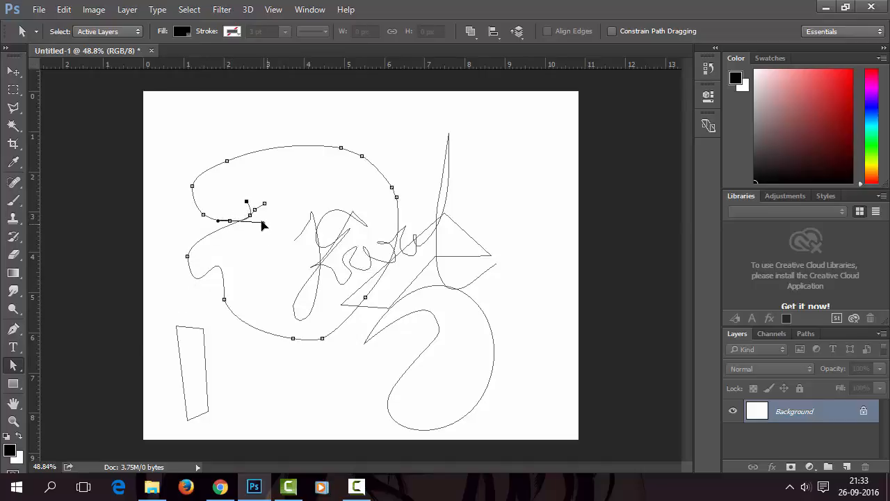
# Duplicate the large loop across the canvas with the Path Selection Tool and pull the top curve of one copy upward.
pyautogui.rightClick(12, 365)
pyautogui.click(81, 366)
pyautogui.moveTo(307, 148); pyautogui.dragTo(487, 136)
pyautogui.moveTo(276, 114); pyautogui.dragTo(387, 153)
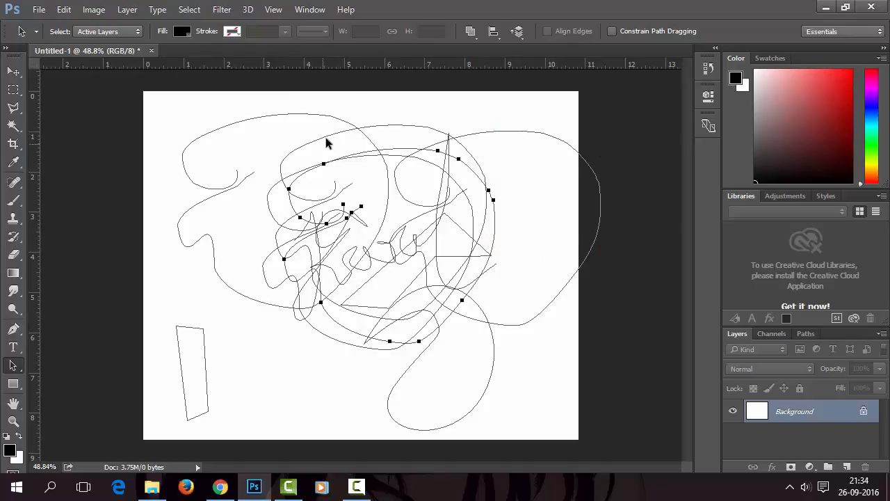
pyautogui.moveTo(328, 140); pyautogui.dragTo(409, 84)
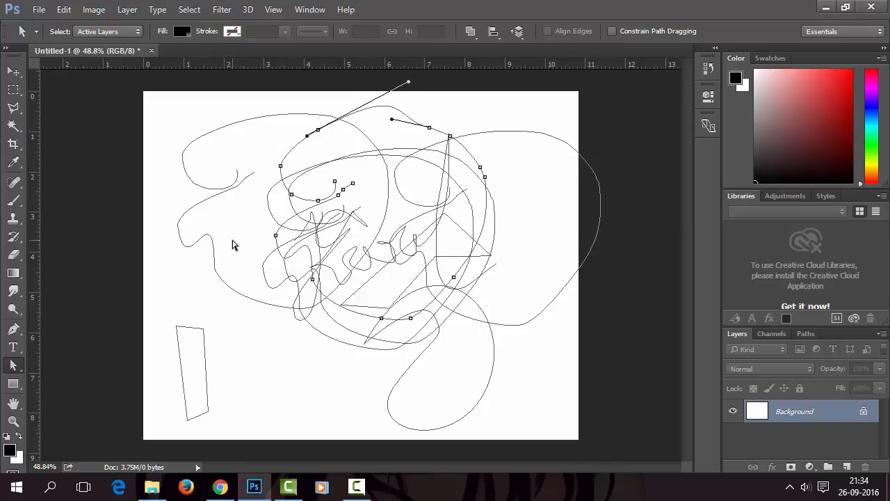